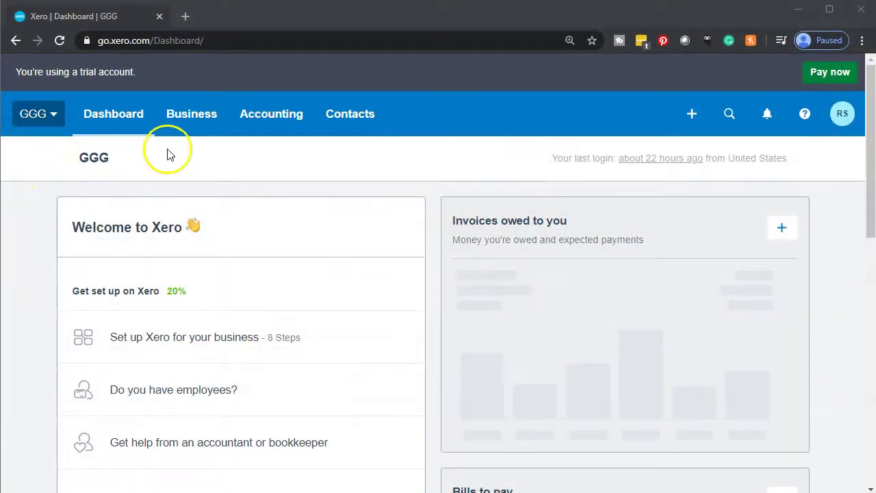
# - Open the list of bank accounts showing the Checking - Chase account
pyautogui.click(274, 119)
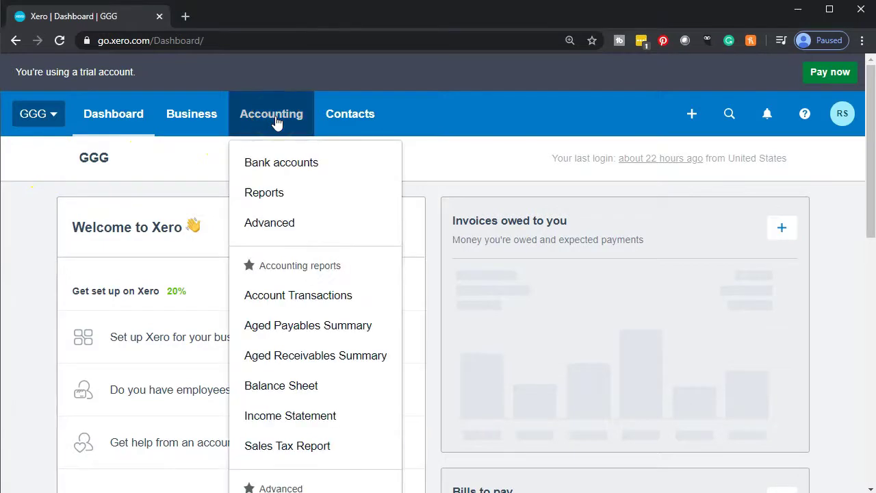
pyautogui.click(290, 158)
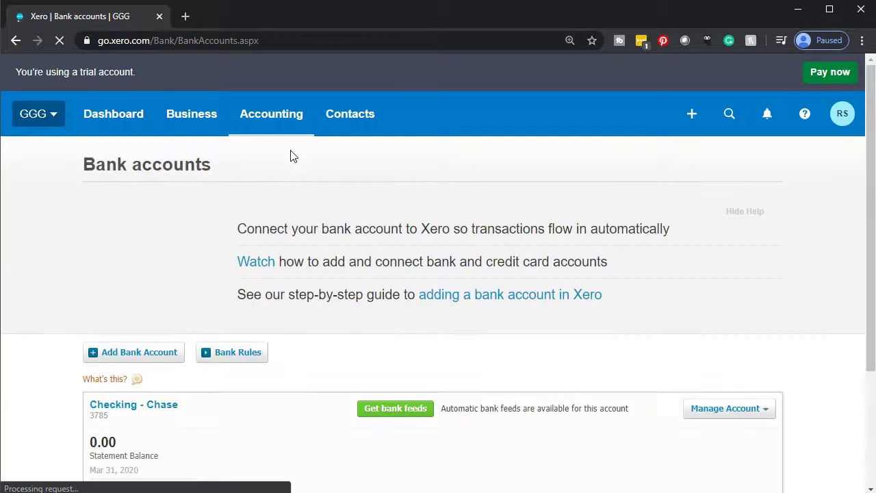
pyautogui.scroll(-1, 37, 366)
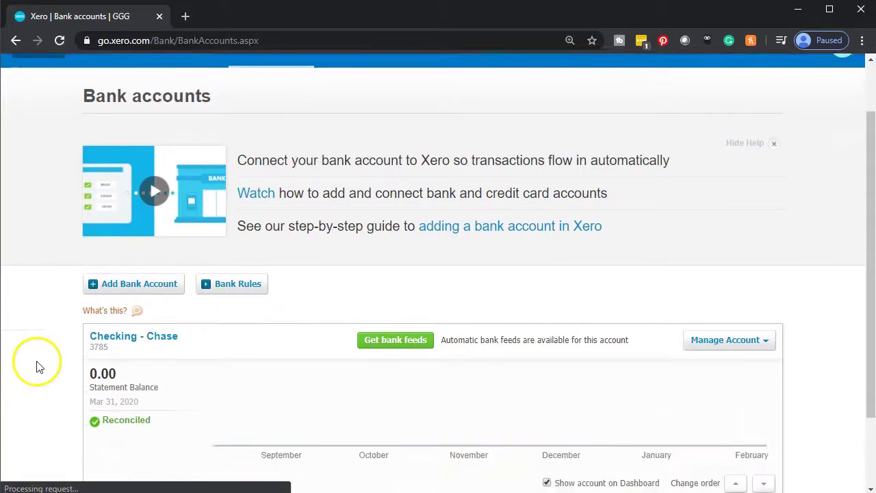
pyautogui.scroll(-1, 38, 366)
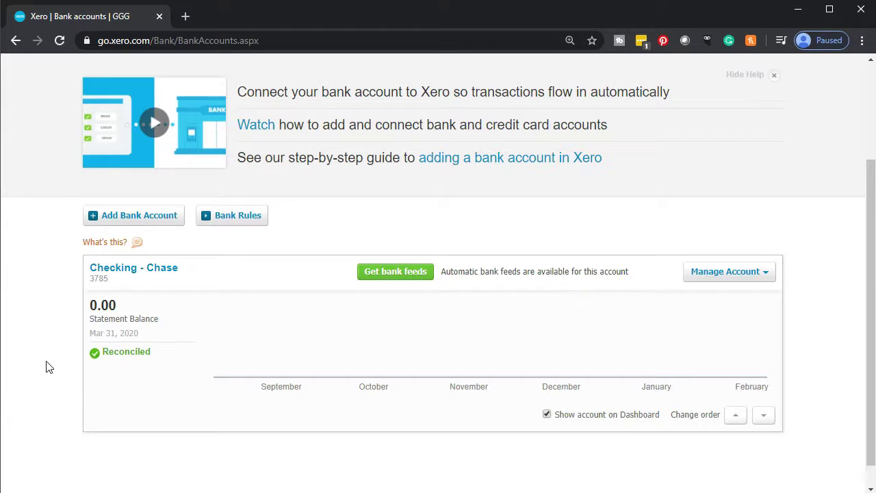
pyautogui.hotkey('ctrl', '+')
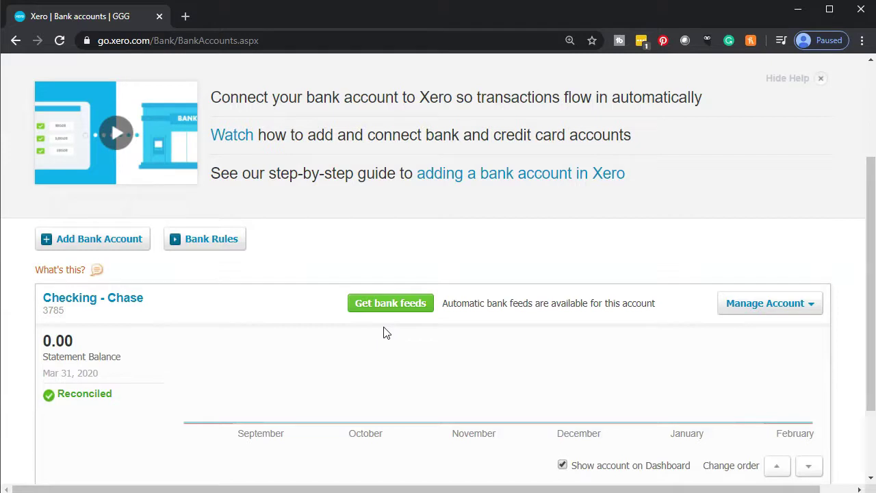
# - Switch to Excel and view the transaction data in Bank Data to Upload April.csv
pyautogui.moveTo(705, 365)
pyautogui.click(445, 490)
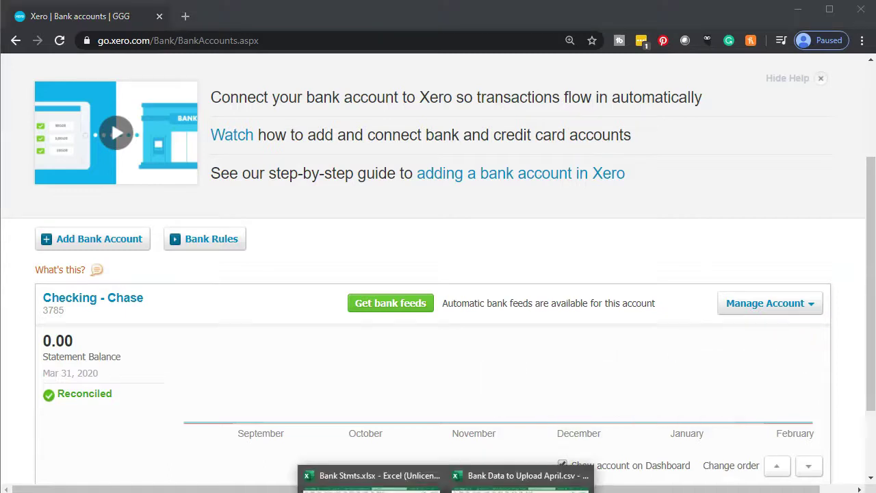
pyautogui.click(521, 476)
pyautogui.click(400, 390)
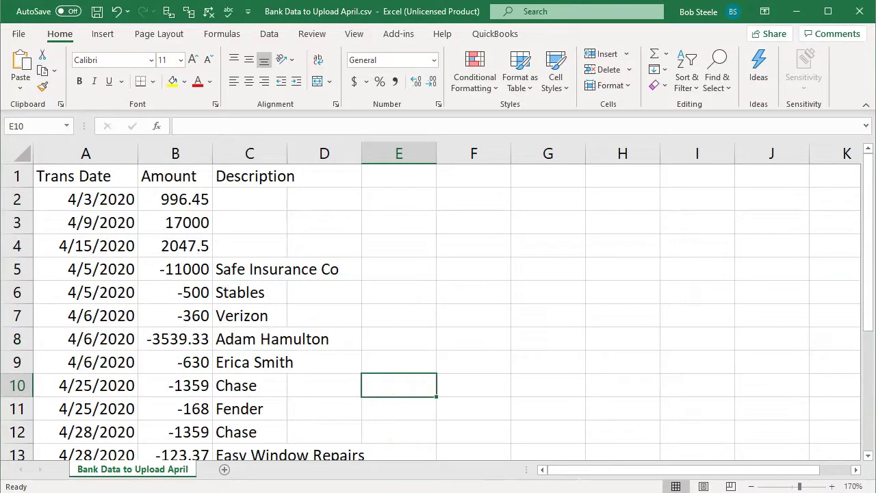
# - Switch to the Bank Stmts.xlsx workbook and review the April statement's balance summary, deposits, checks and withdrawals
pyautogui.moveTo(446, 490)
pyautogui.click(372, 476)
pyautogui.click(319, 401)
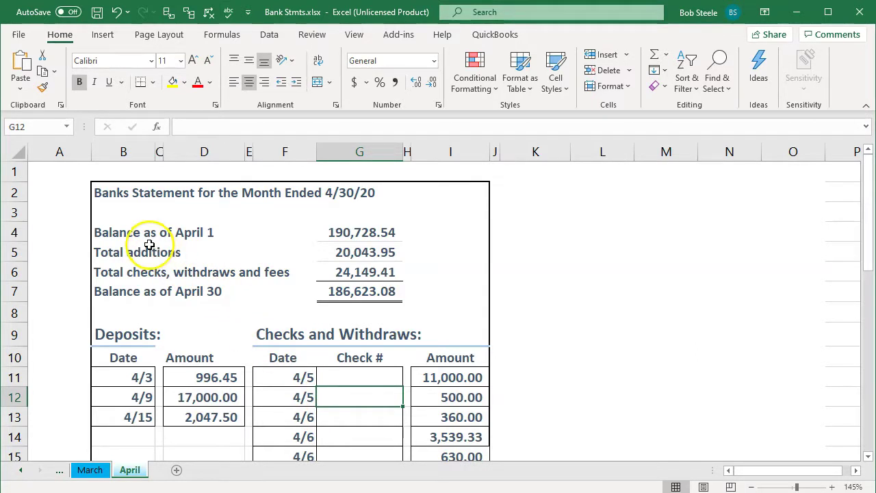
pyautogui.click(126, 234)
pyautogui.press('Right')
pyautogui.press('Right')
pyautogui.press('Right')
pyautogui.press('Right')
pyautogui.press('Right')
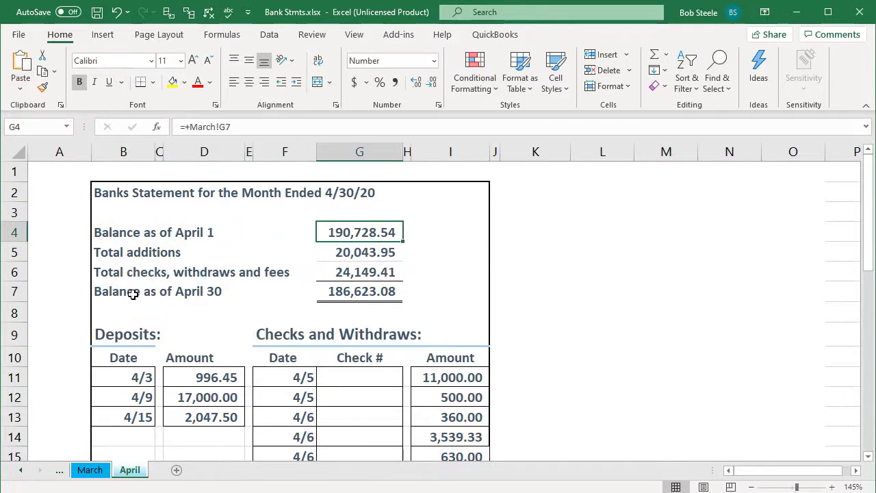
pyautogui.press('Down')
pyautogui.press('Down')
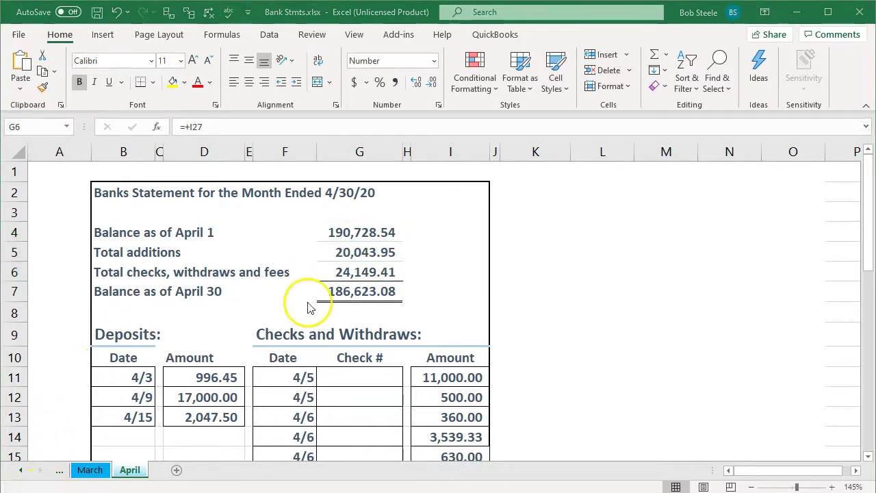
pyautogui.scroll(-2, 307, 303)
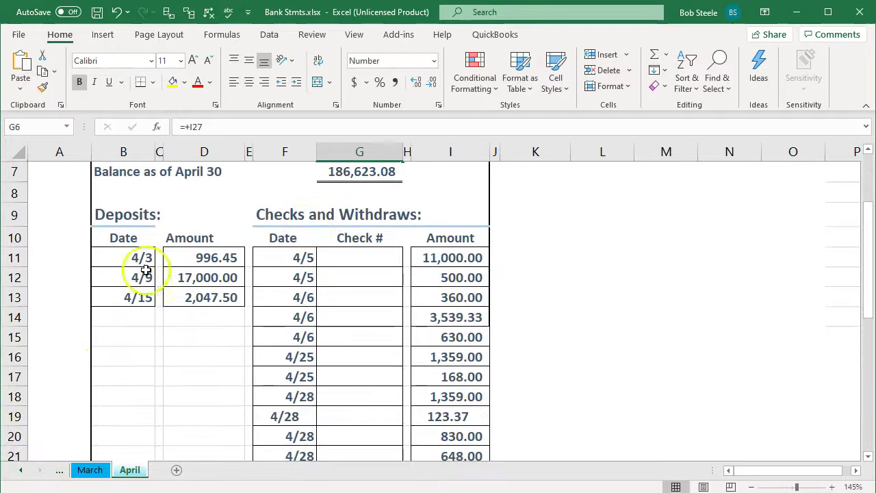
pyautogui.moveTo(131, 260); pyautogui.dragTo(451, 398)
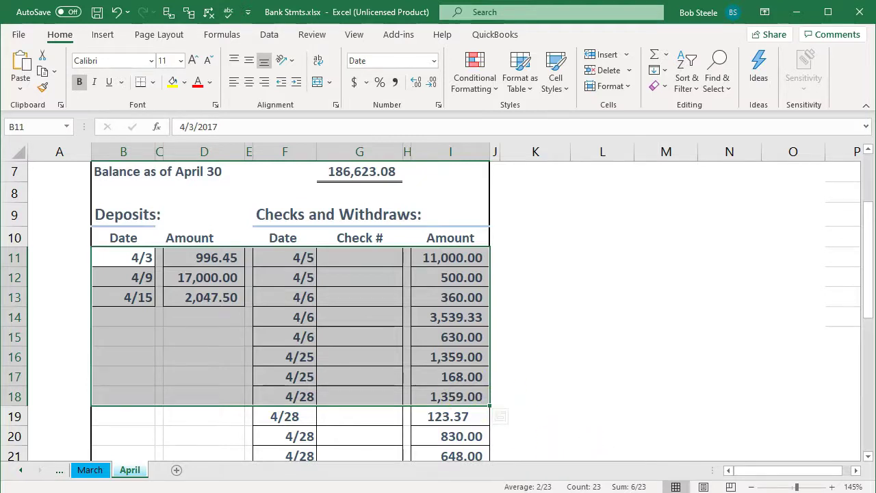
# - Return to Bank Data to Upload April.csv and look through all of its transaction rows and descriptions
pyautogui.click(442, 491)
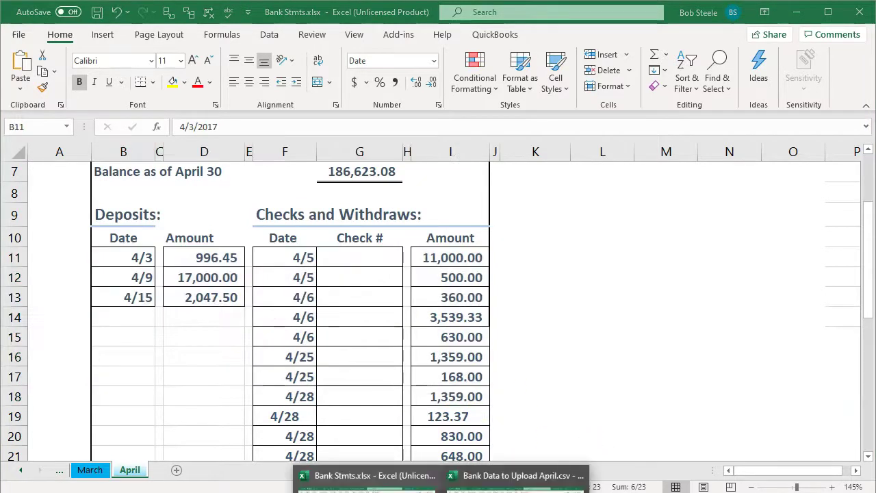
pyautogui.click(517, 477)
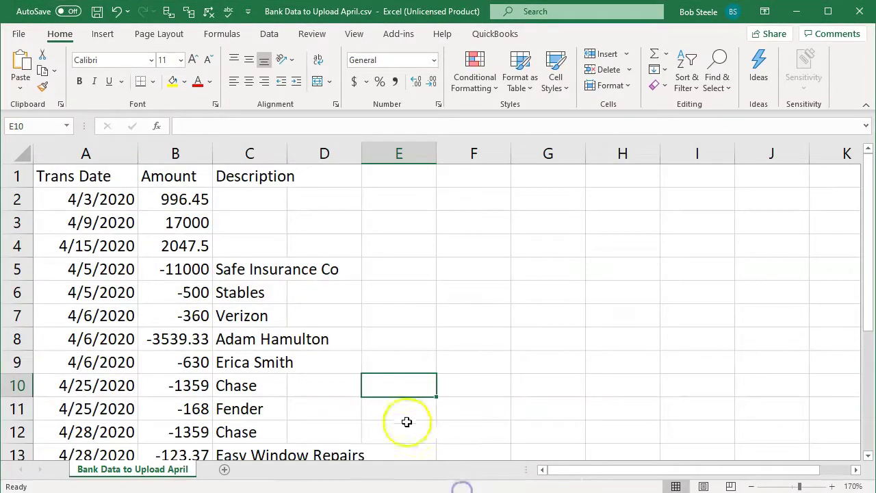
pyautogui.click(356, 314)
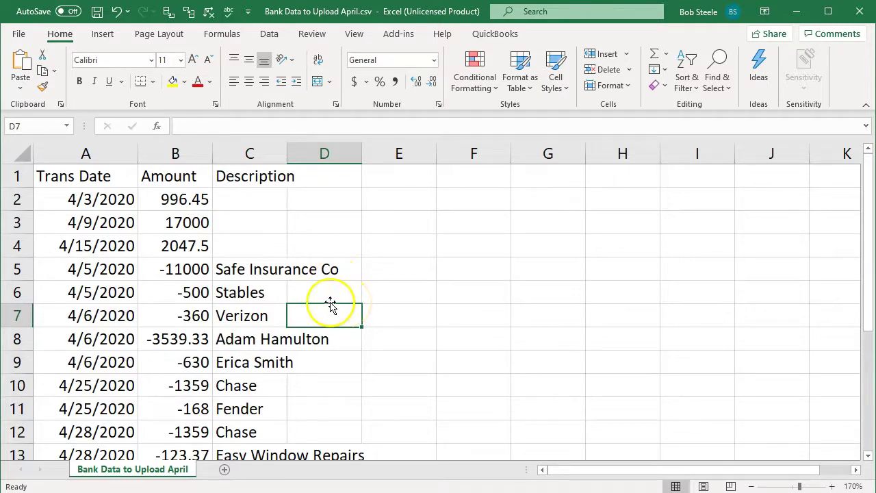
pyautogui.click(230, 326)
pyautogui.scroll(-4, 231, 329)
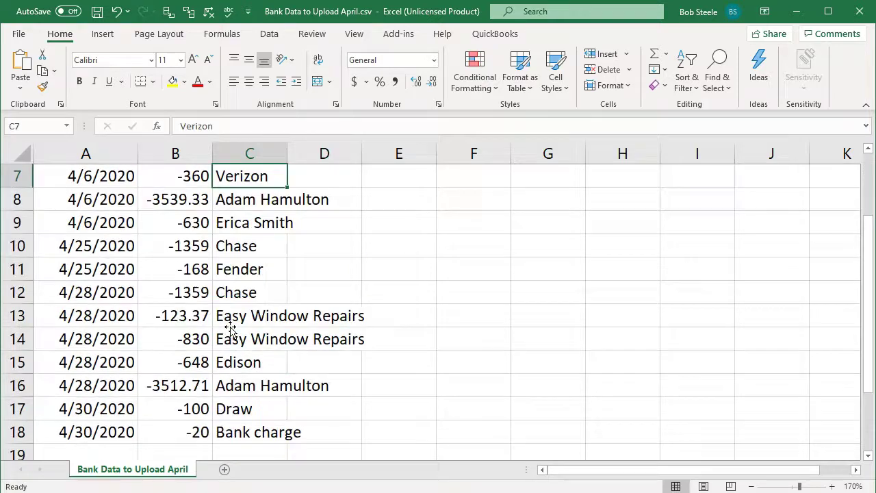
pyautogui.scroll(4, 230, 328)
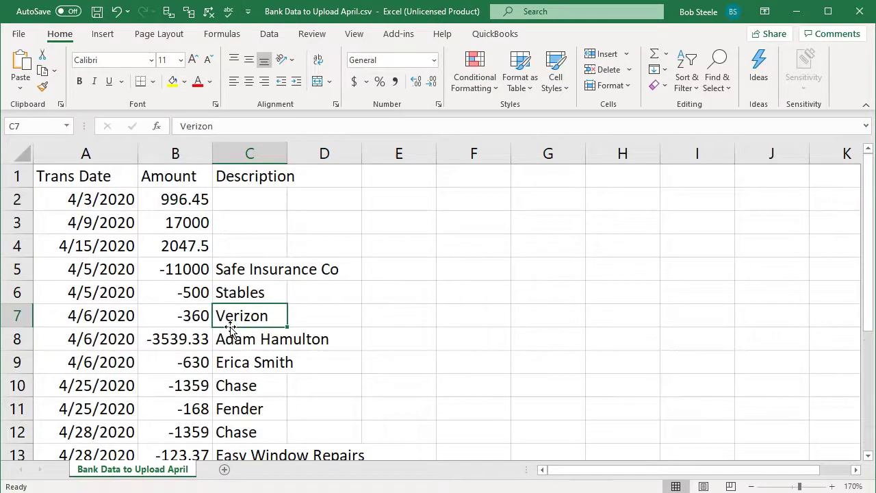
# - Examine the file types offered when saving a copy of the April upload file, and leave without saving
pyautogui.click(29, 35)
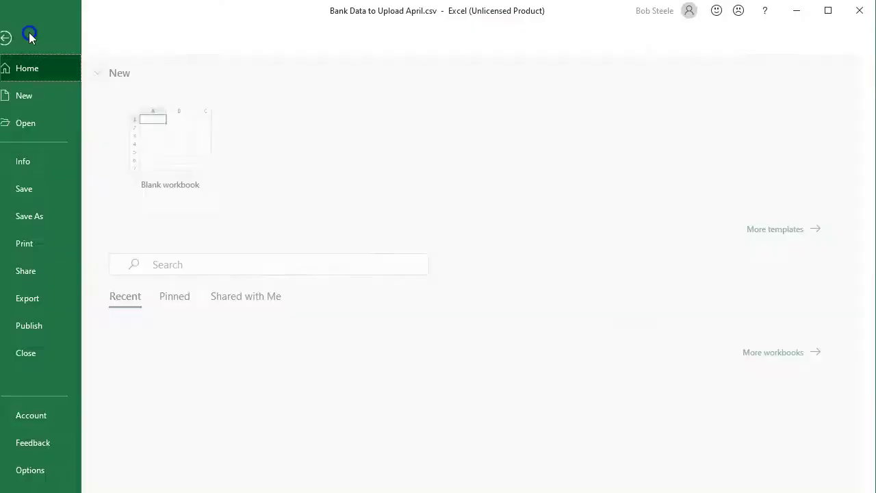
pyautogui.click(54, 219)
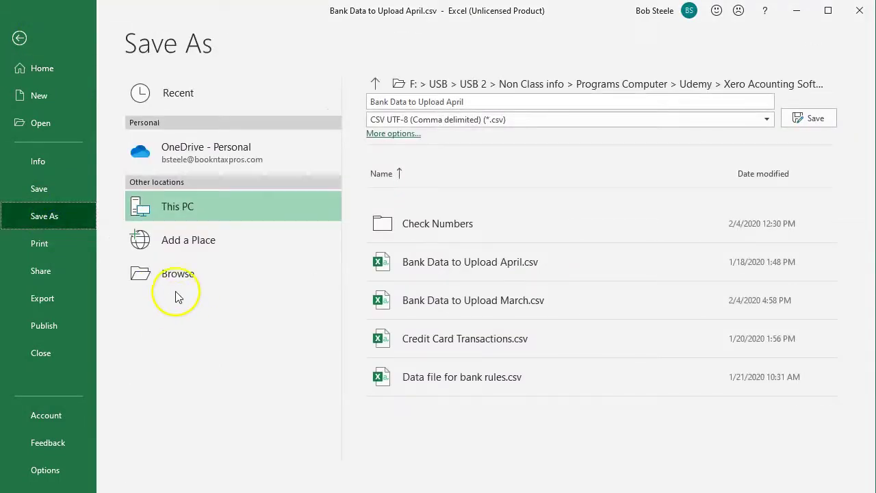
pyautogui.click(176, 291)
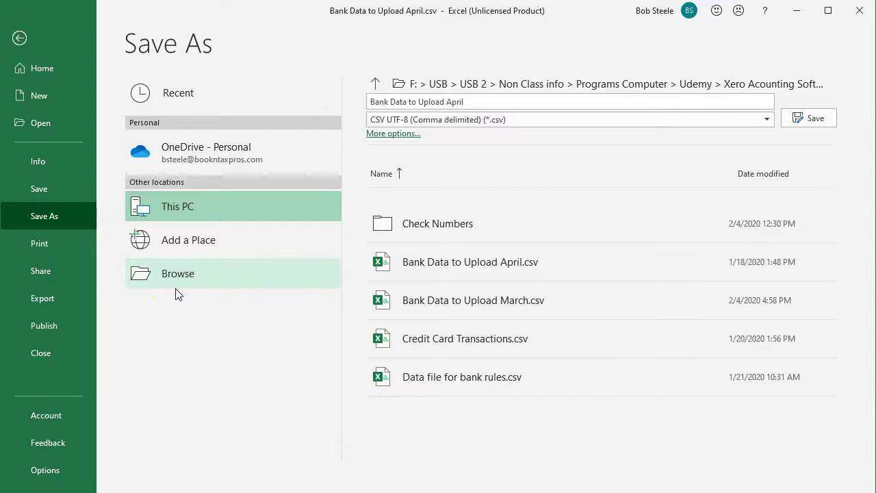
pyautogui.click(175, 289)
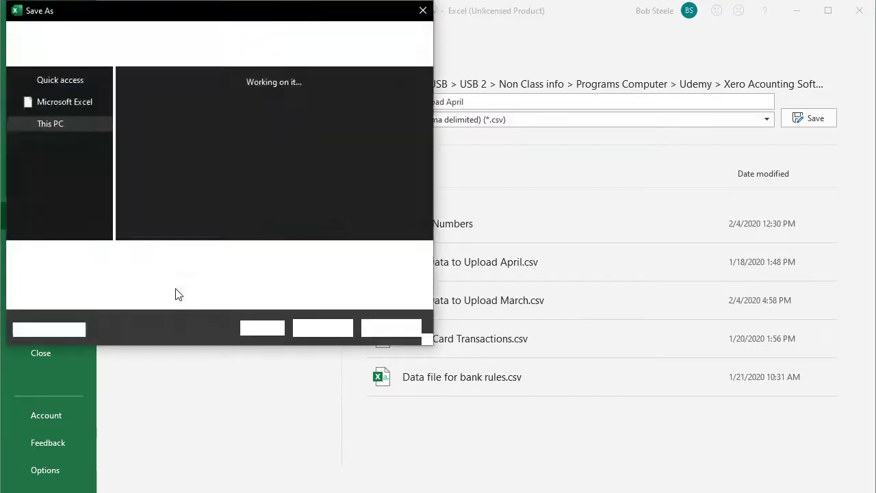
pyautogui.click(221, 284)
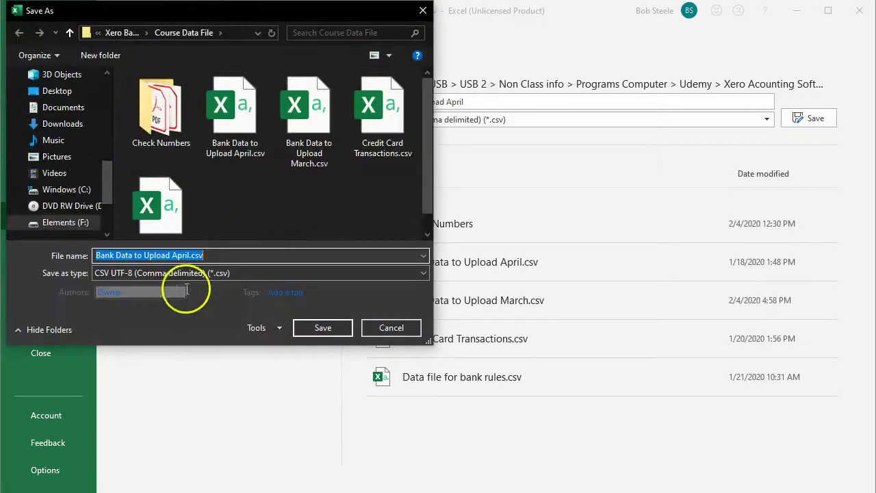
pyautogui.click(255, 272)
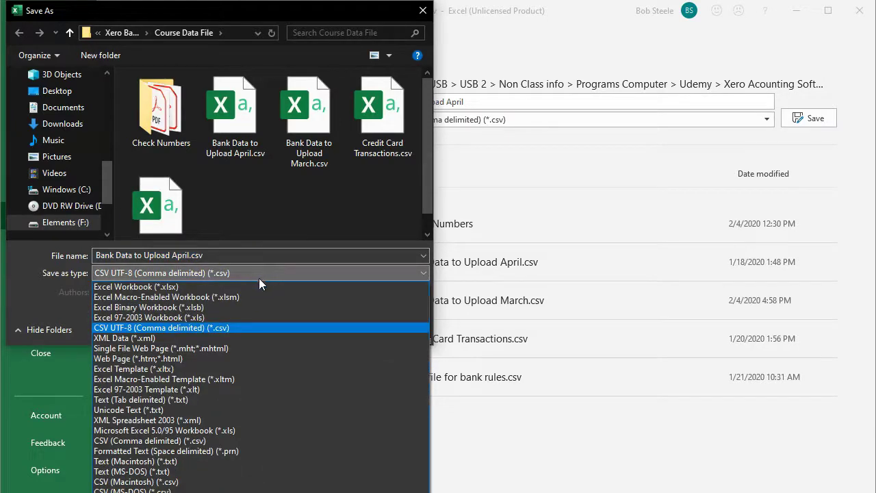
pyautogui.click(288, 220)
pyautogui.click(423, 11)
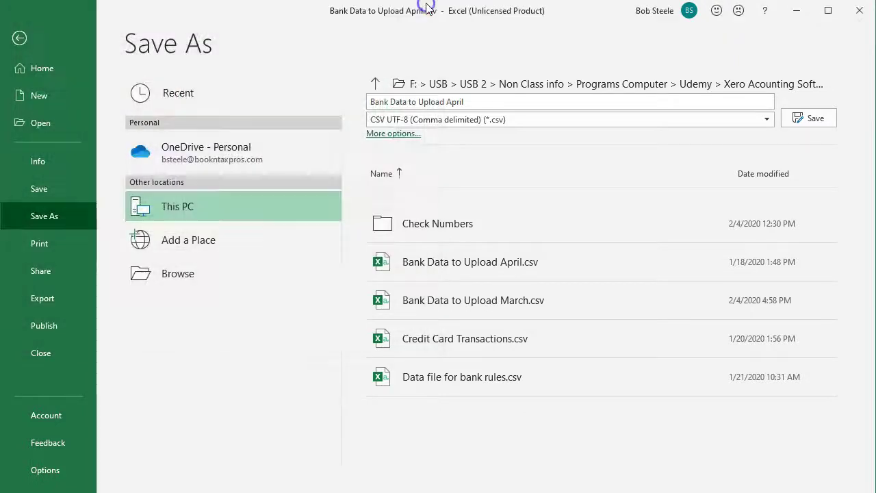
pyautogui.click(21, 38)
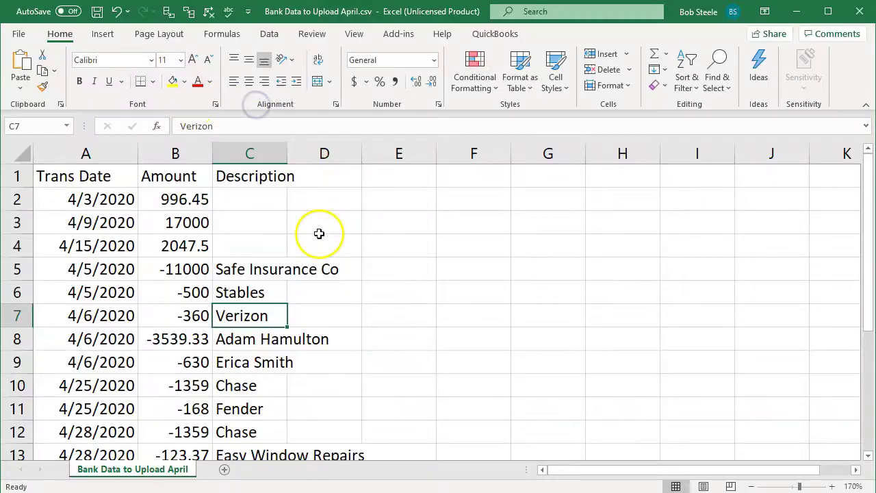
# - Review the Trans Date, Amount and Description column headers in the first row of the upload file
pyautogui.click(105, 176)
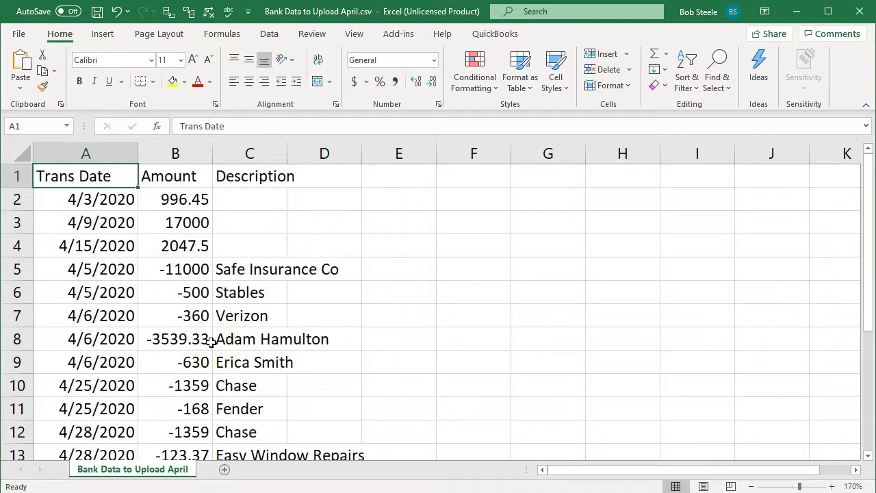
pyautogui.press('Right')
pyautogui.press('Right')
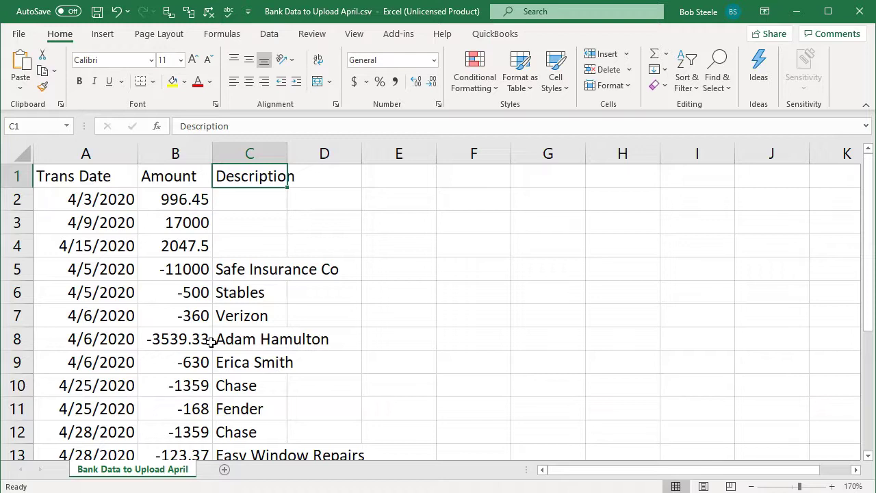
pyautogui.press('Left')
pyautogui.press('Left')
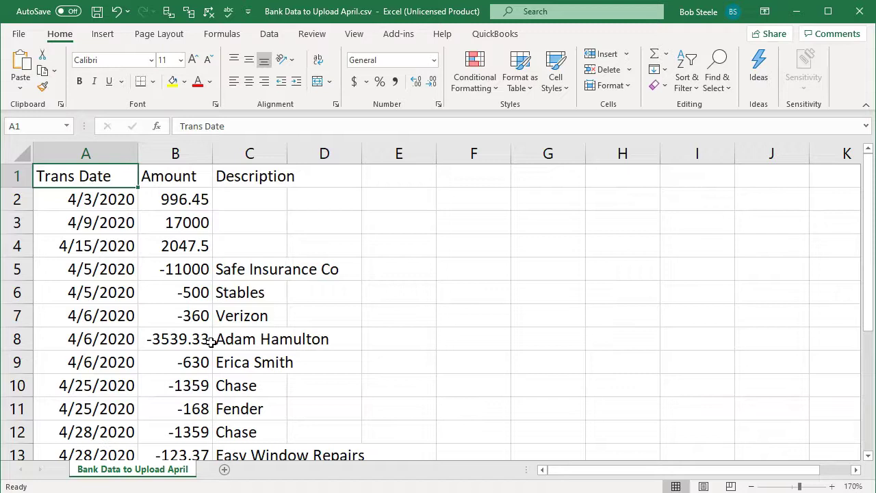
# - Close Bank Data to Upload April.csv with its changes saved, and switch back to Xero in the browser
pyautogui.click(860, 12)
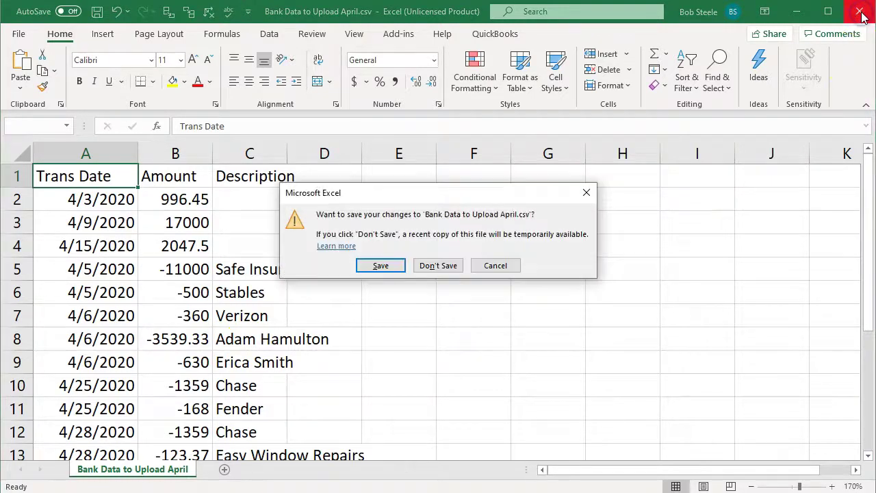
pyautogui.click(399, 266)
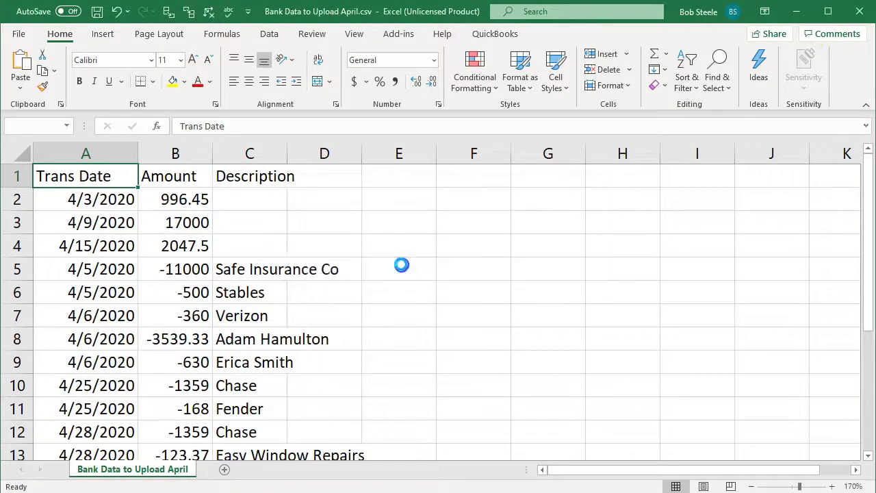
pyautogui.click(802, 13)
# - Start a bank statement import for the Checking - Chase account and go to the file upload section
pyautogui.scroll(-2, 522, 338)
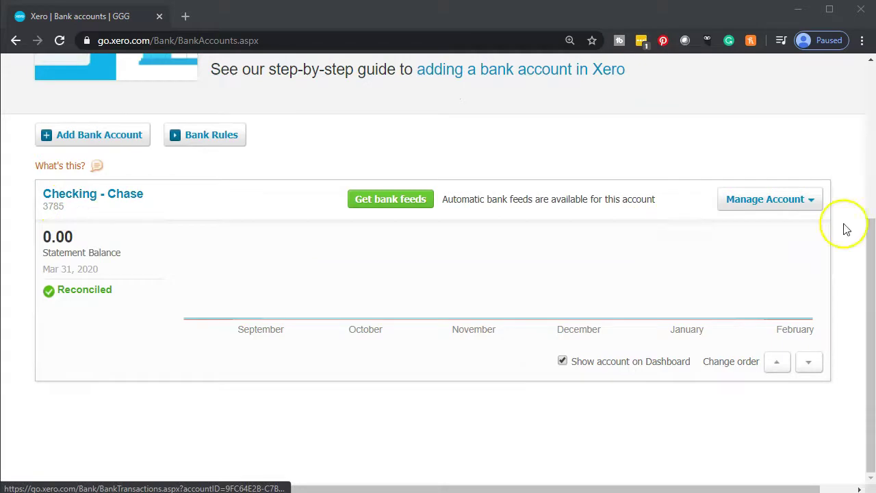
pyautogui.click(819, 201)
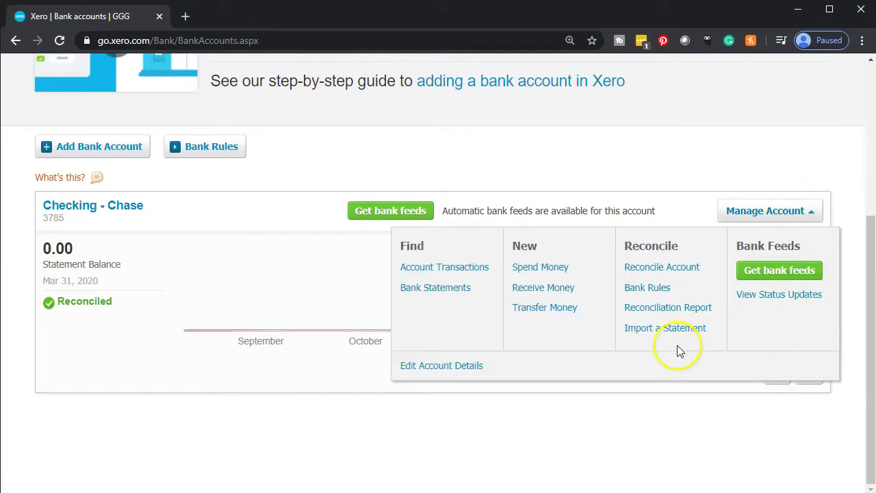
pyautogui.click(661, 335)
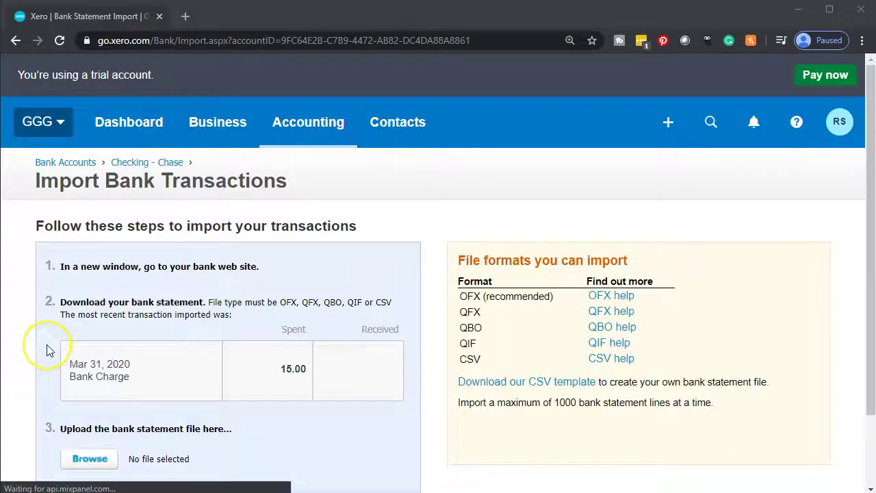
pyautogui.scroll(-1, 47, 349)
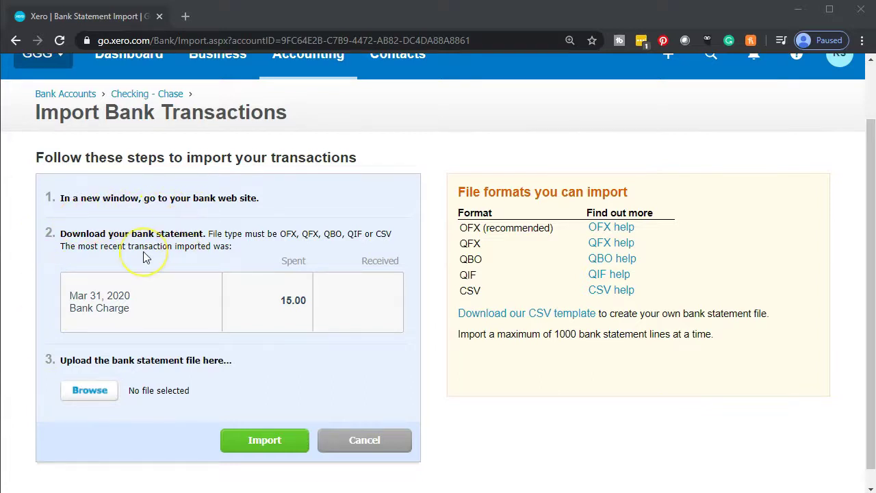
pyautogui.scroll(-1, 143, 255)
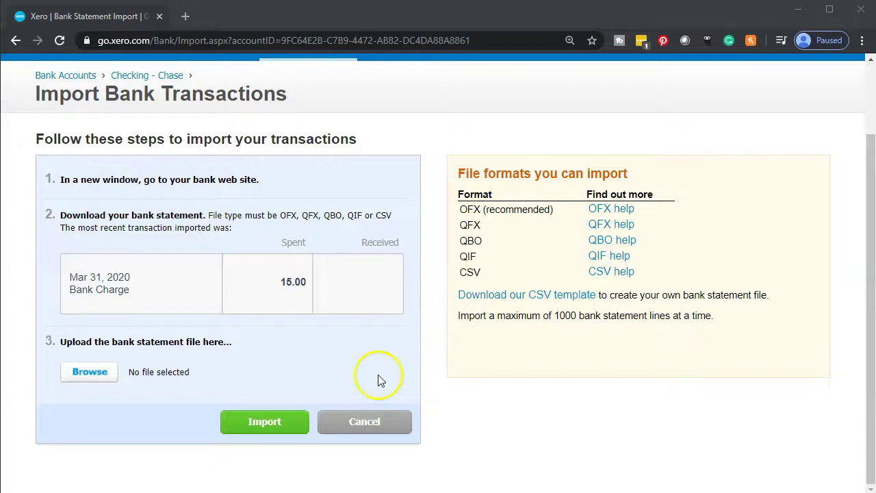
# - Select Bank Data to Upload April.csv from the Course Data File folder as the statement file and start importing it
pyautogui.click(95, 375)
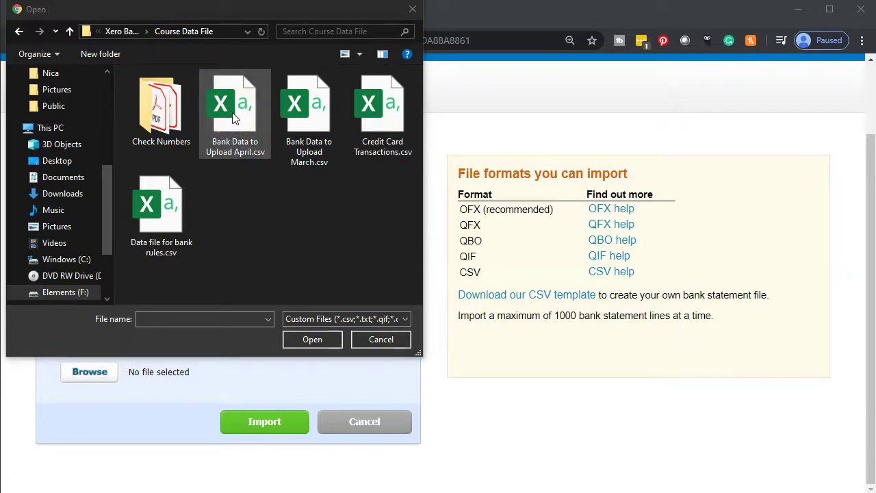
pyautogui.click(231, 166)
pyautogui.click(231, 115)
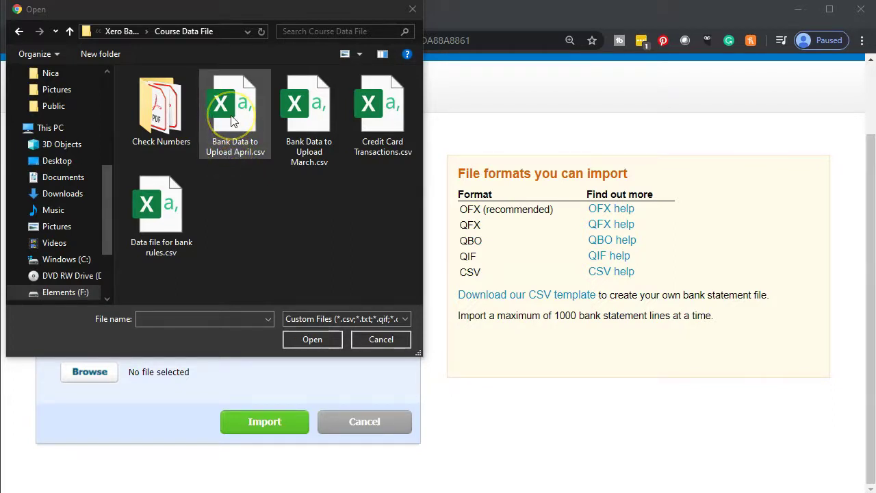
pyautogui.doubleClick(231, 118)
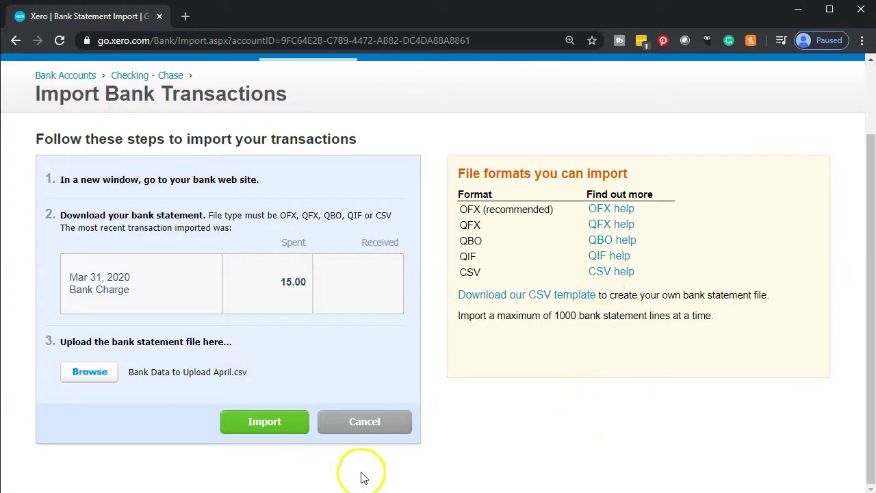
pyautogui.click(275, 423)
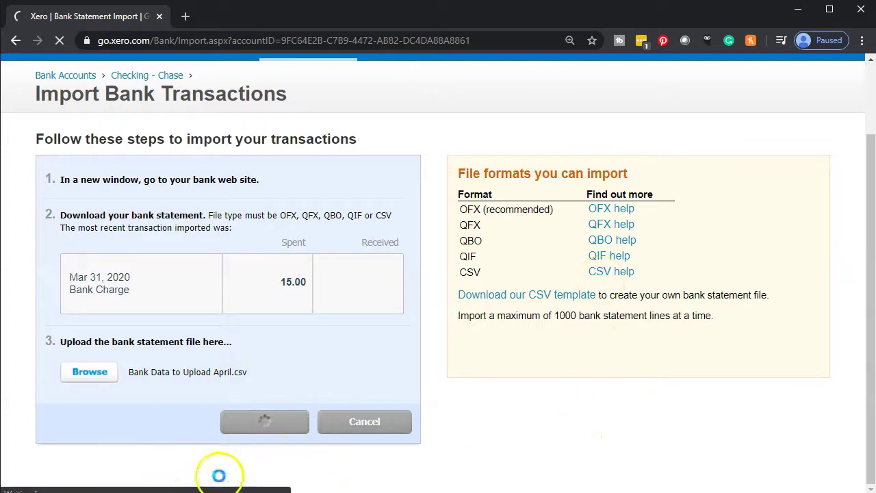
# - Review the statement import options, and compare the Trans Date assignment with that column's header in the April upload file in Excel
pyautogui.scroll(2, 39, 342)
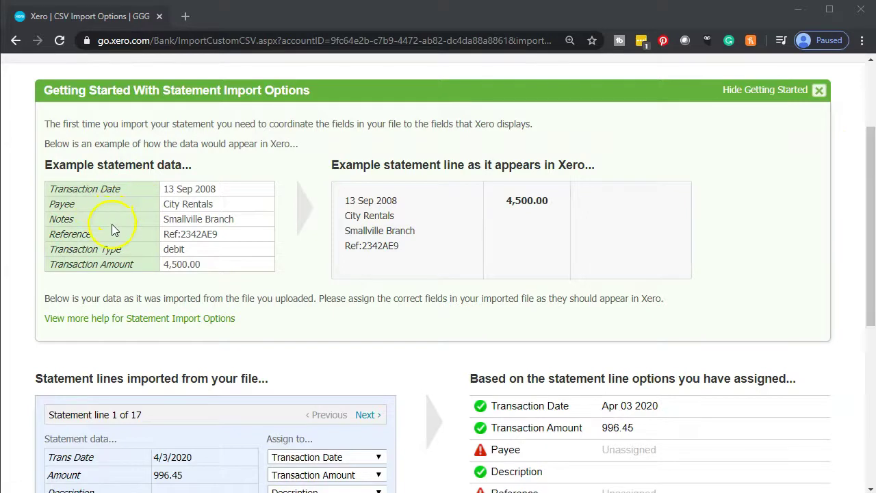
pyautogui.scroll(-1, 347, 242)
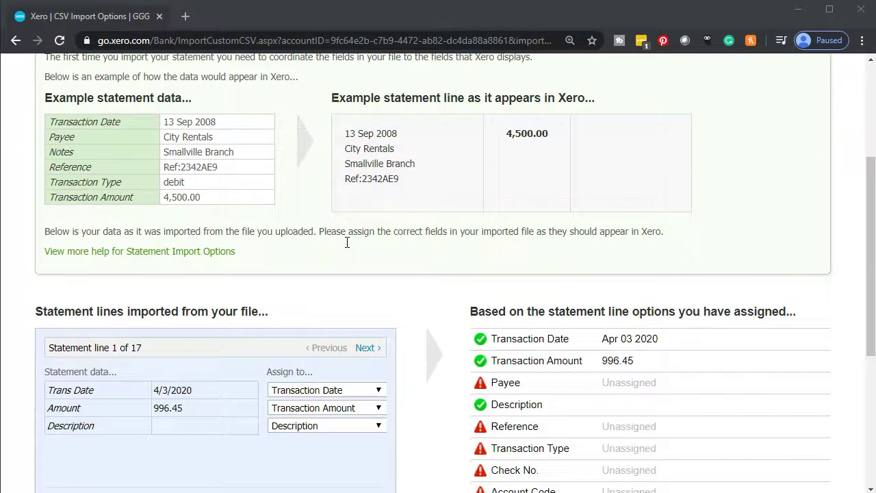
pyautogui.scroll(-2, 347, 242)
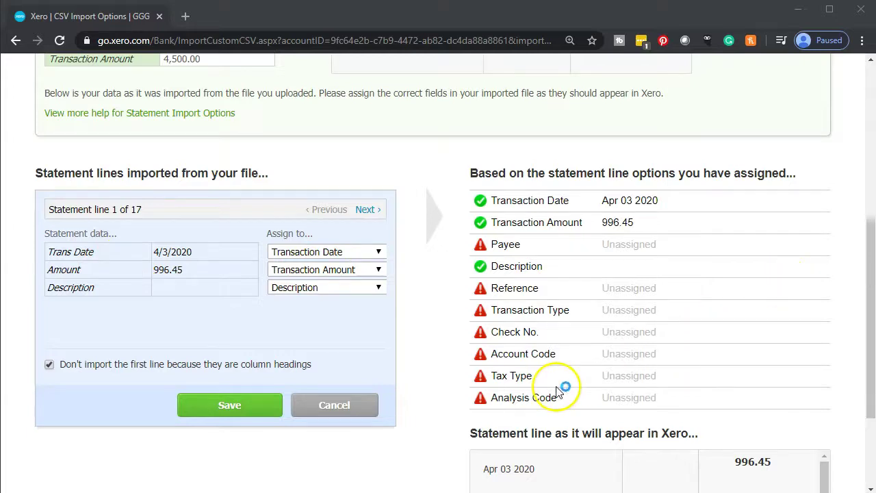
pyautogui.hotkey('alt', 'Tab')
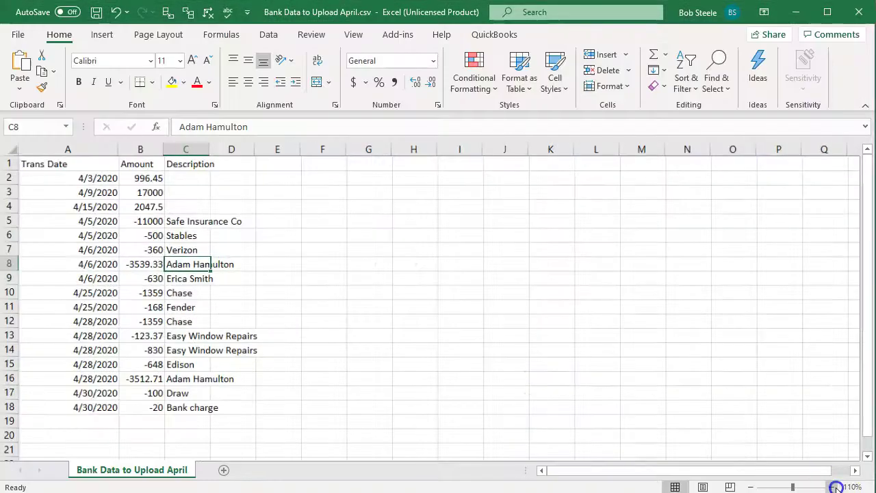
pyautogui.scroll(3, 470, 397)
pyautogui.scroll(1, 260, 416)
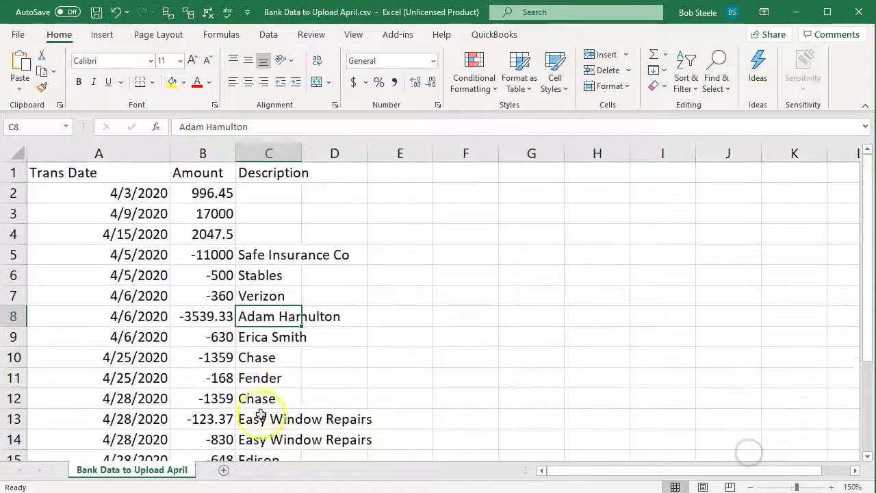
pyautogui.click(103, 170)
pyautogui.click(795, 10)
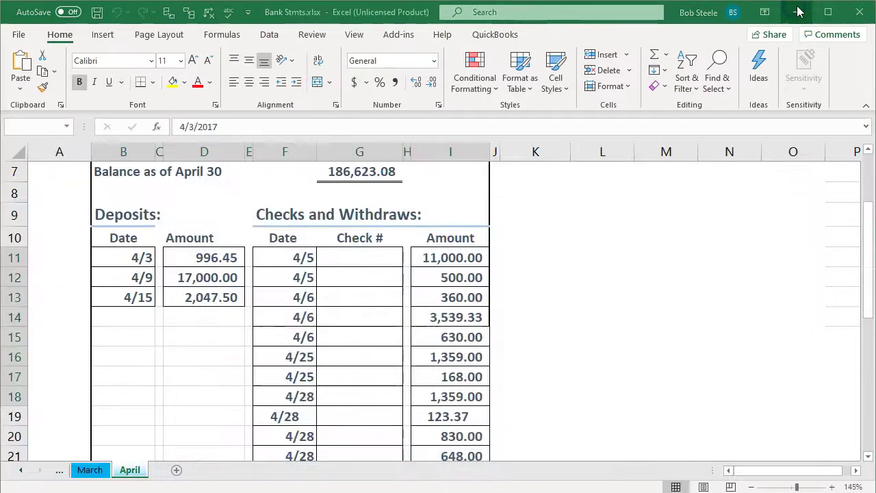
pyautogui.click(794, 10)
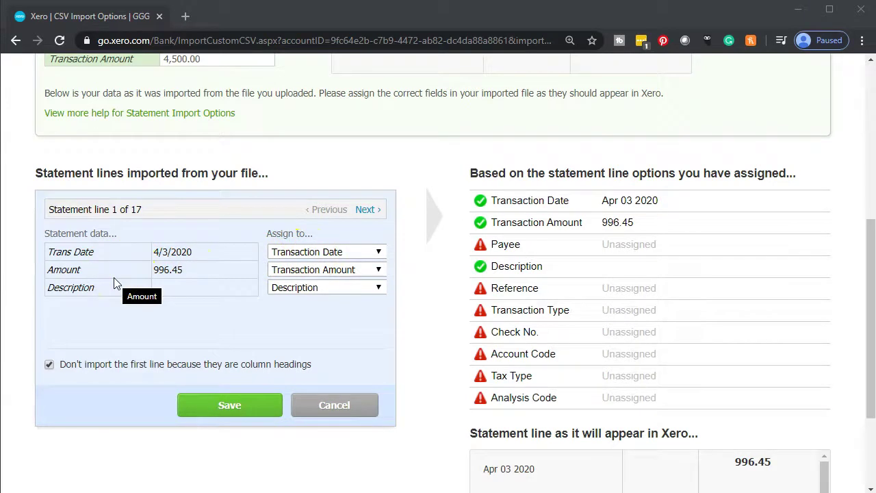
# - Check the Amount column header in the April upload file in Excel against its Transaction Amount assignment in Xero
pyautogui.click(378, 287)
pyautogui.click(403, 397)
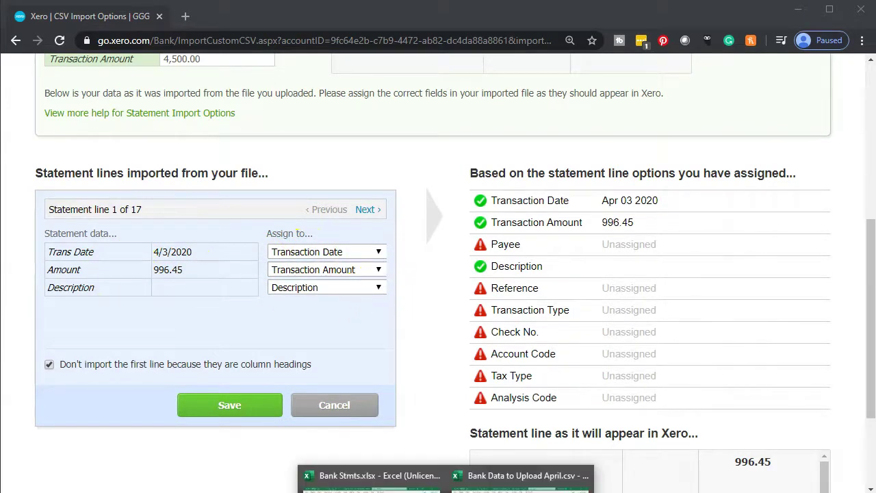
pyautogui.click(516, 479)
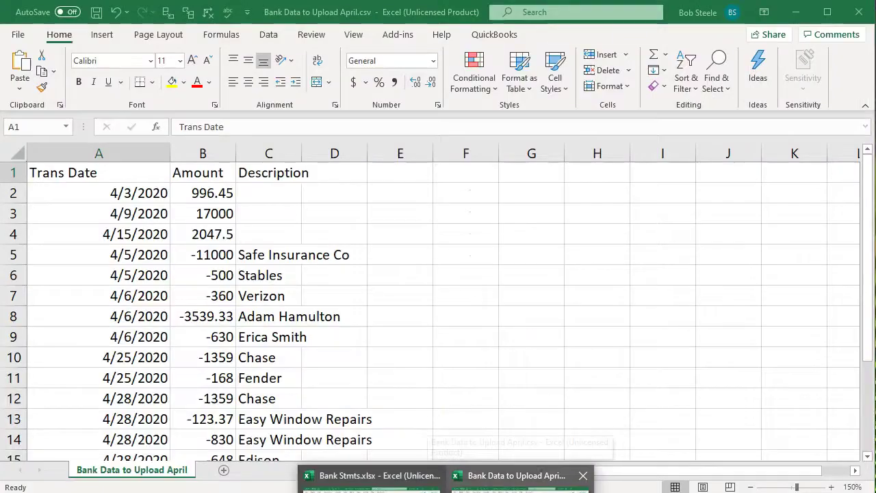
pyautogui.click(198, 170)
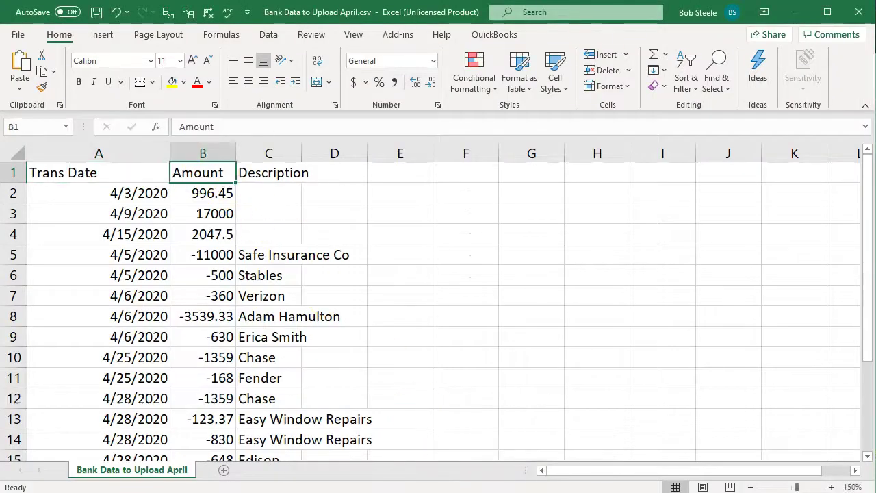
pyautogui.click(794, 12)
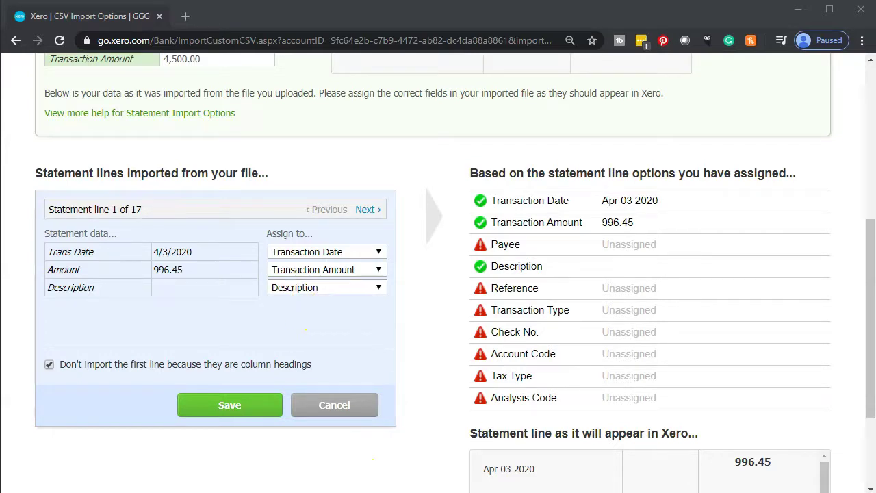
# - Examine the Description entries of the withdrawals in the April upload file in Excel, and return to the field assignments in Xero
pyautogui.click(524, 477)
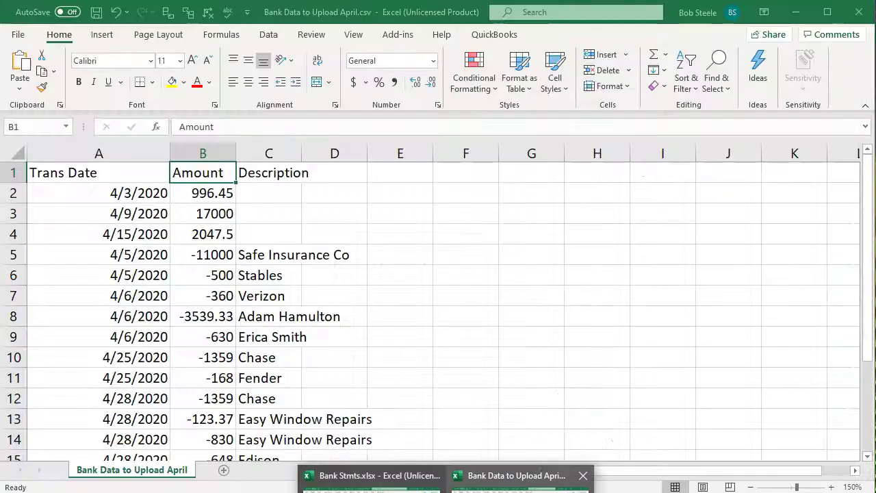
pyautogui.click(365, 363)
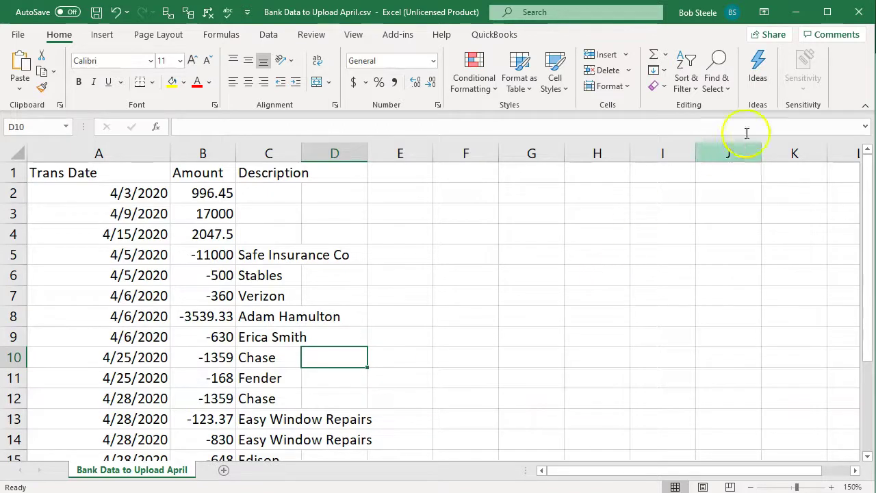
pyautogui.click(794, 18)
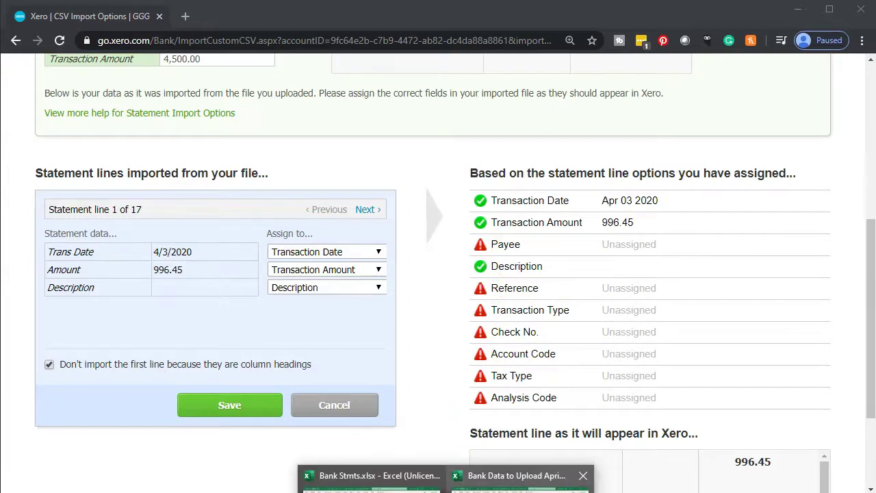
pyautogui.click(518, 476)
pyautogui.moveTo(287, 256); pyautogui.dragTo(264, 347)
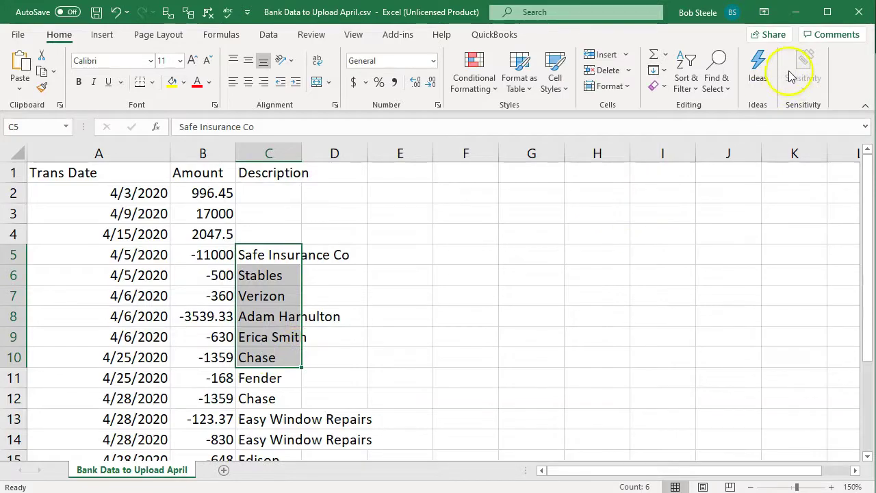
pyautogui.click(796, 12)
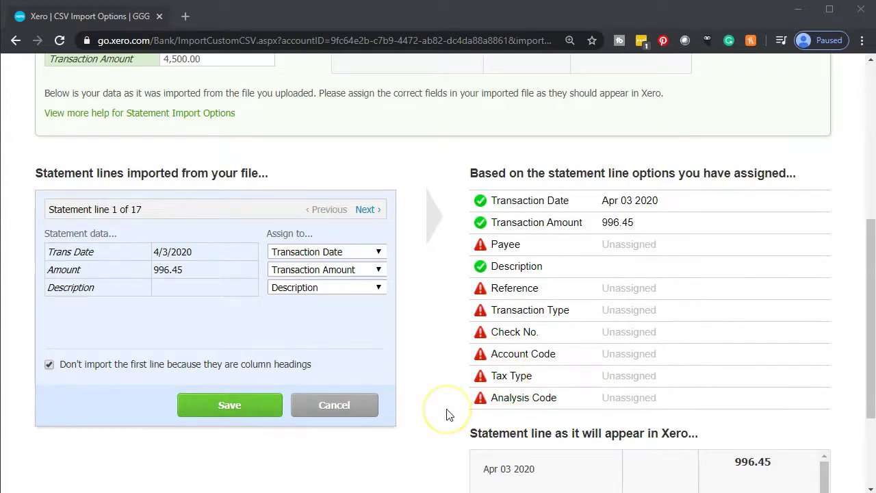
# - Review the preview of the first statement line, check it against the April upload file in Excel, and return to Xero
pyautogui.scroll(-1, 447, 415)
pyautogui.scroll(-1, 446, 415)
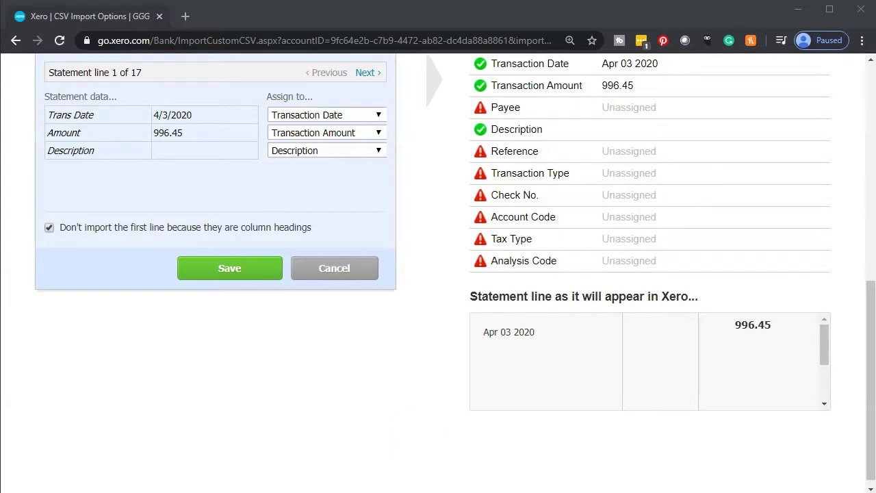
pyautogui.moveTo(446, 492)
pyautogui.click(521, 480)
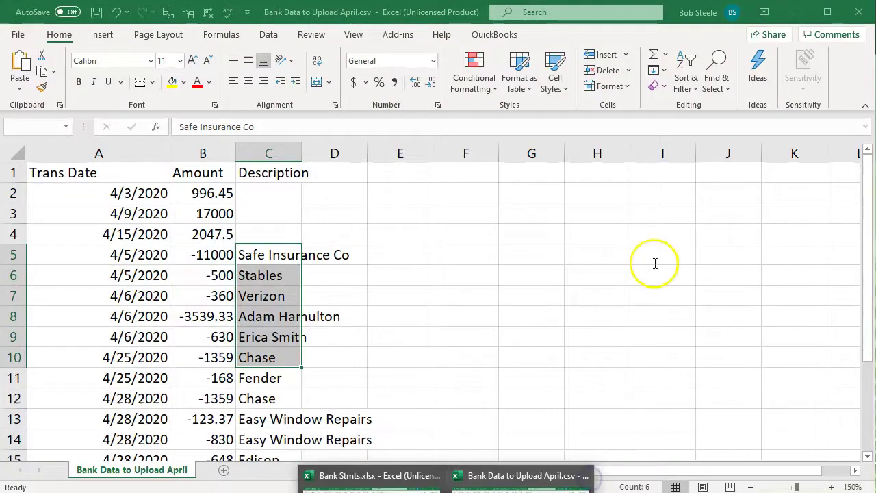
pyautogui.hotkey('ctrl', 'w')
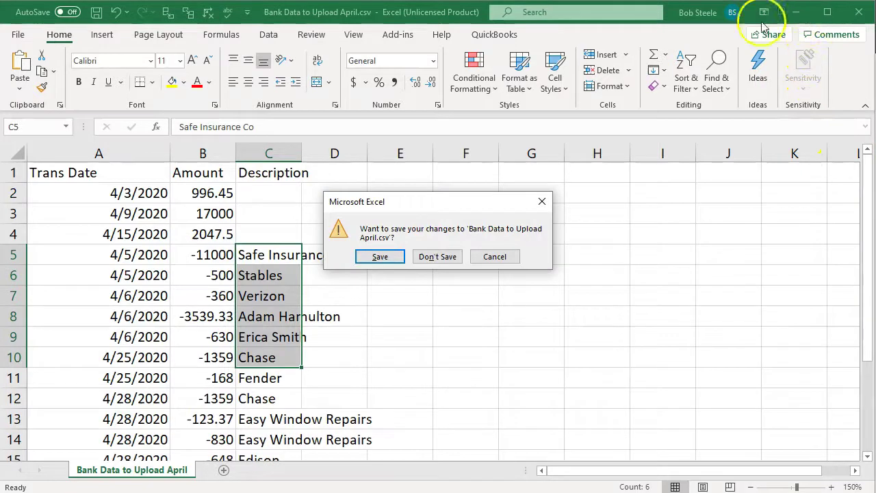
pyautogui.click(542, 201)
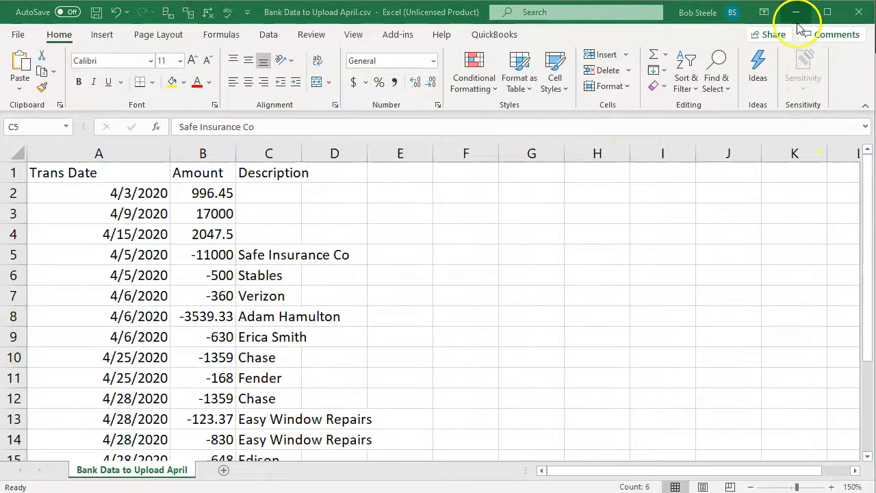
pyautogui.click(858, 11)
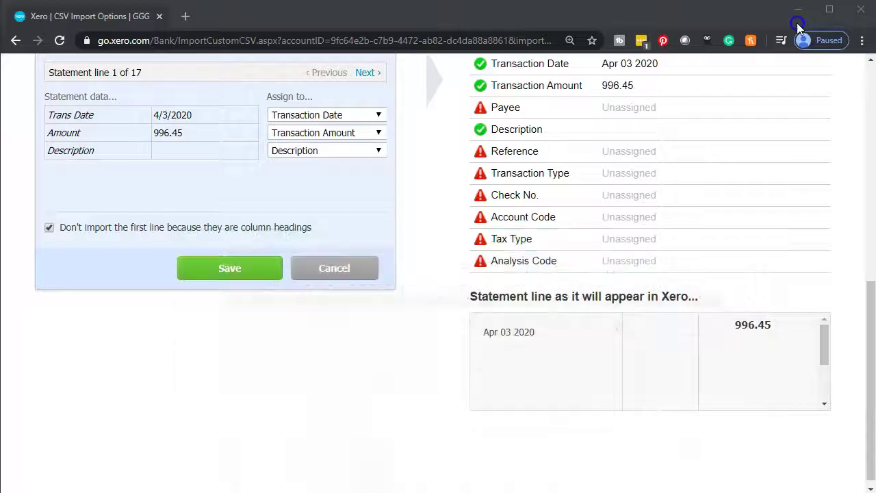
# - Save the field assignments to import the statement lines, acknowledge the import results, and show the account's Reconcile list
pyautogui.click(259, 272)
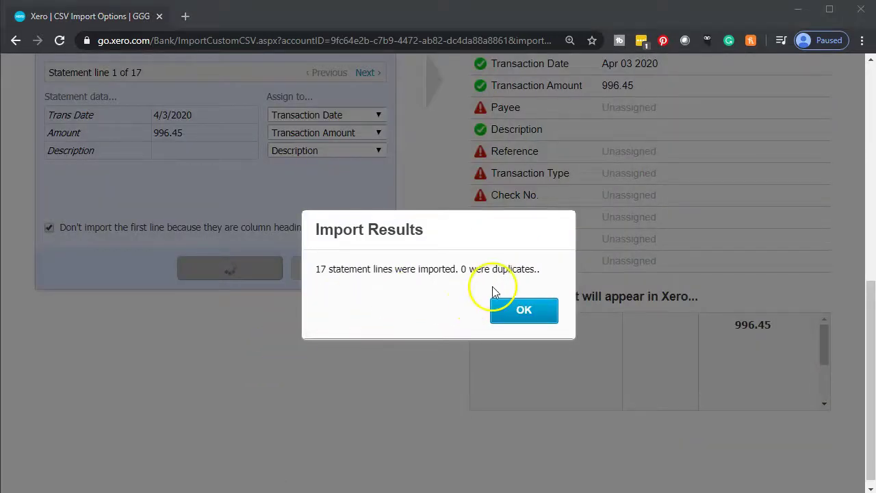
pyautogui.click(516, 315)
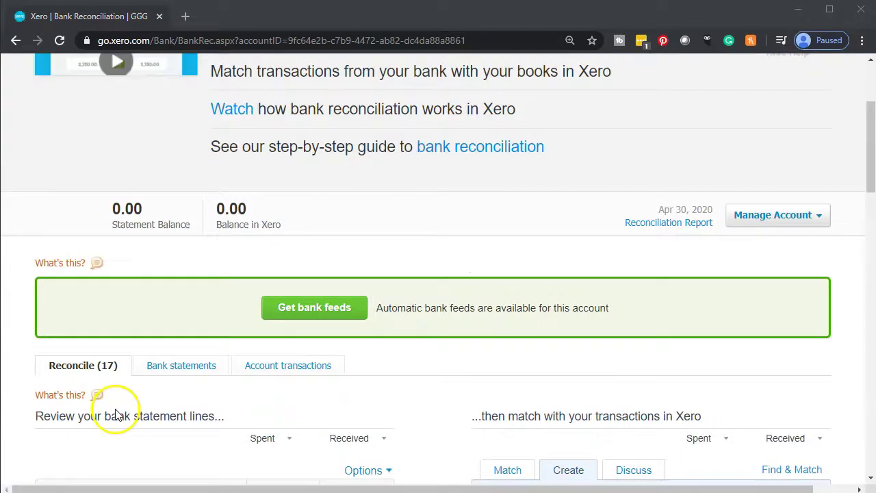
pyautogui.click(57, 376)
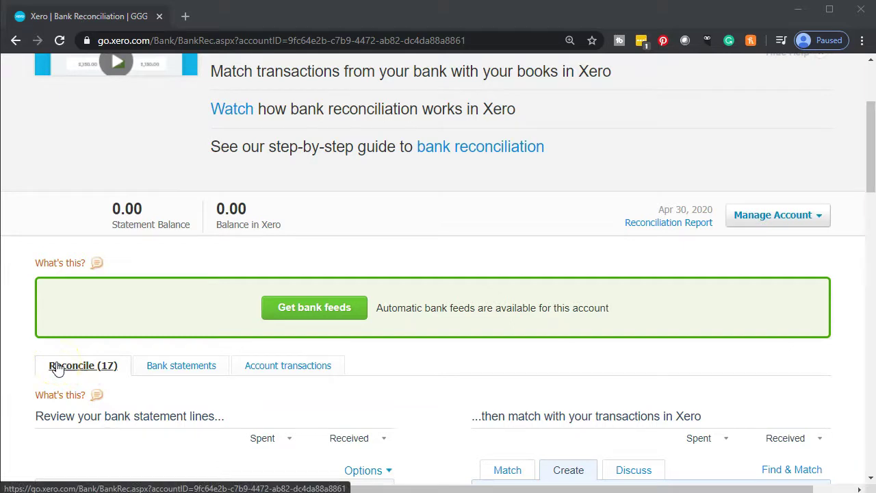
# - Examine the imported April statement lines and their suggested contacts and accounts in the Reconcile list
pyautogui.scroll(-3, 59, 370)
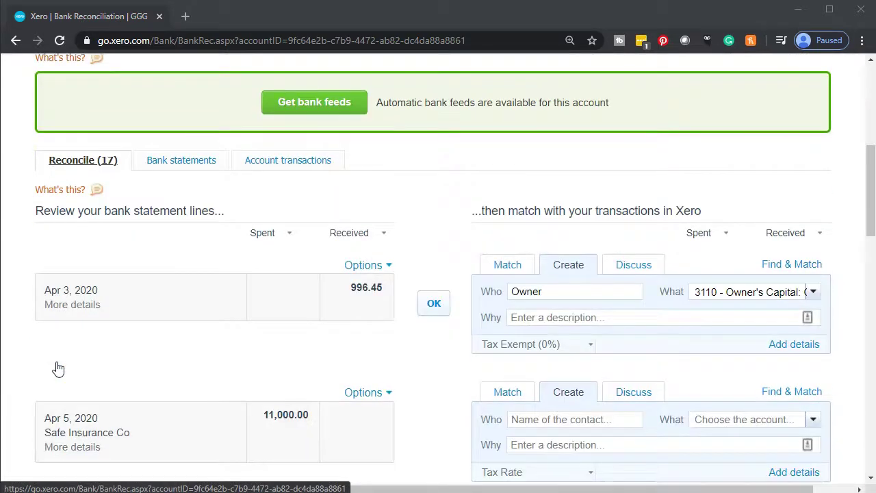
pyautogui.click(104, 251)
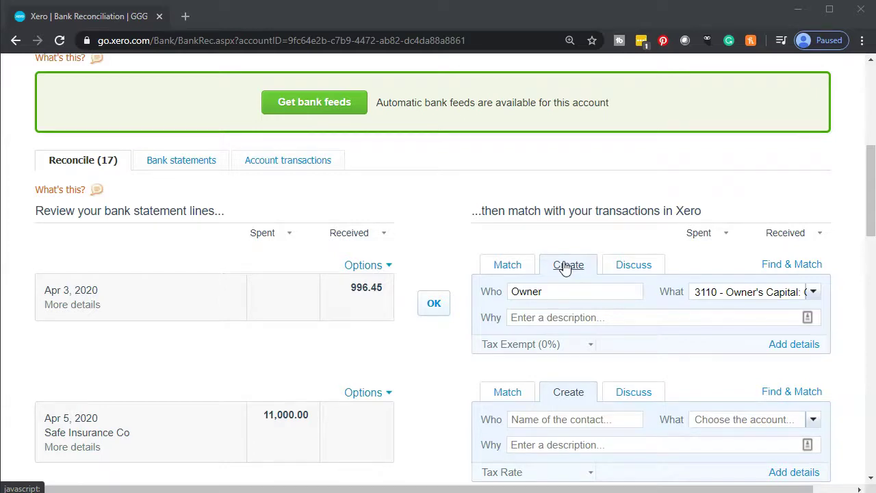
pyautogui.scroll(-8, 565, 267)
pyautogui.scroll(-5, 565, 267)
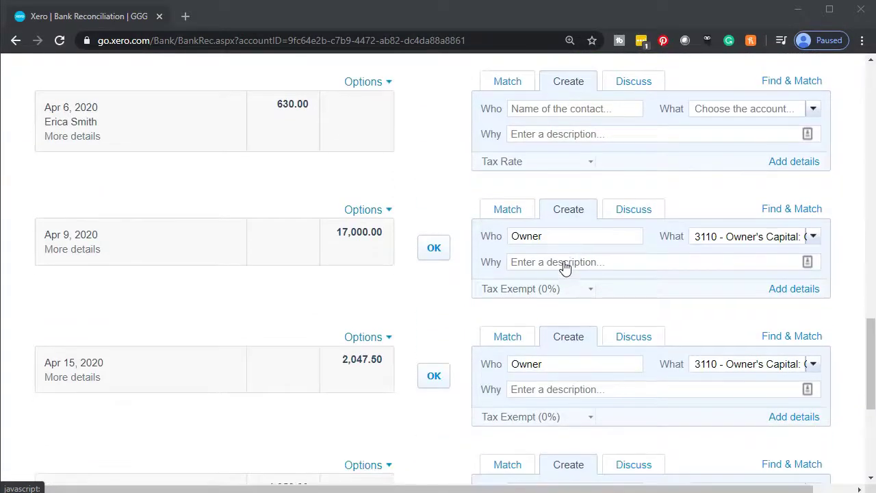
pyautogui.scroll(-1, 565, 268)
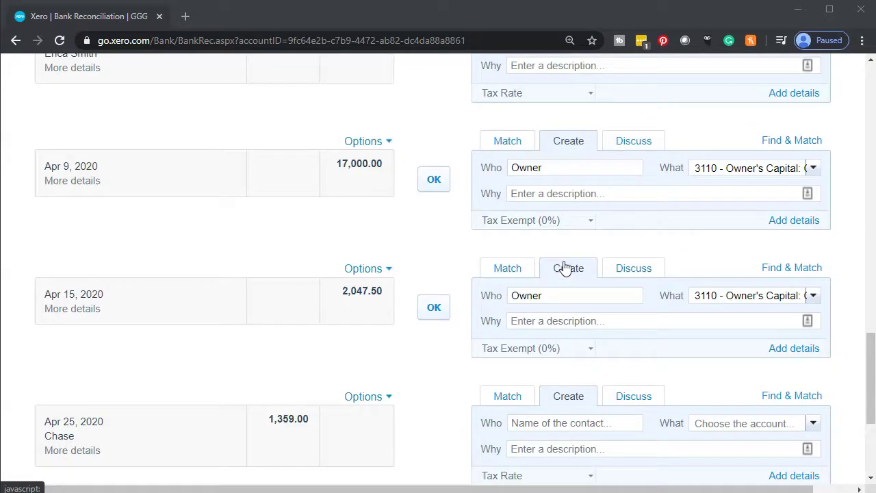
pyautogui.scroll(-3, 565, 267)
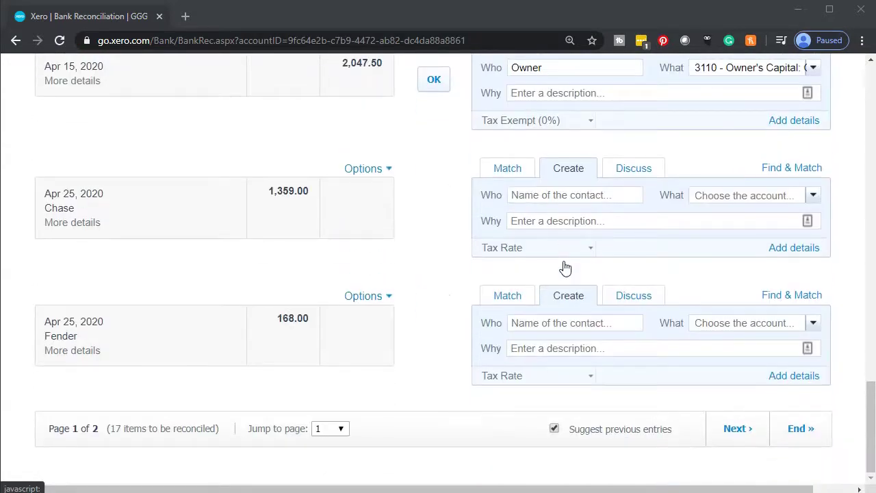
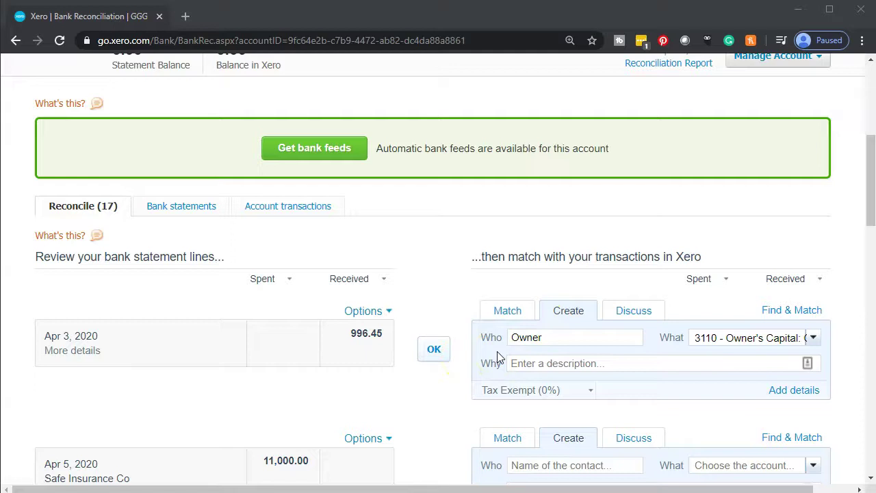
pyautogui.scroll(-6, 497, 351)
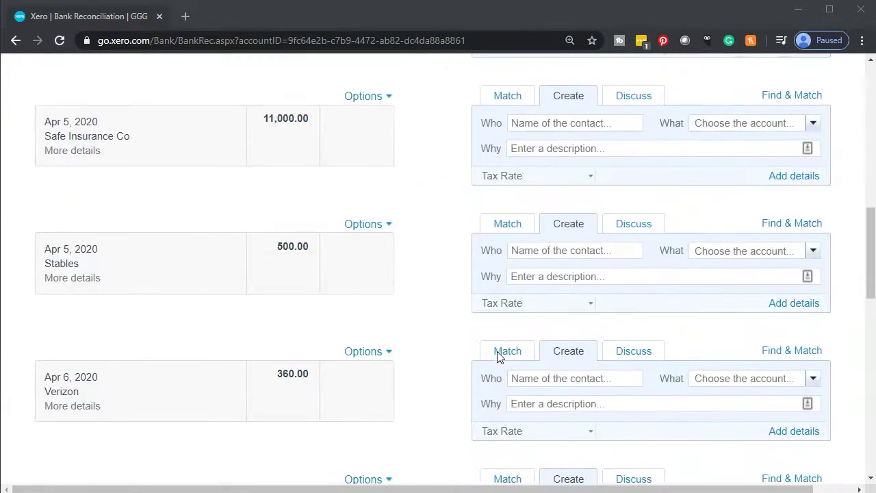
# - Examine the remaining April statement lines and suggested entries through the end of the Reconcile list's first page
pyautogui.scroll(-5, 498, 353)
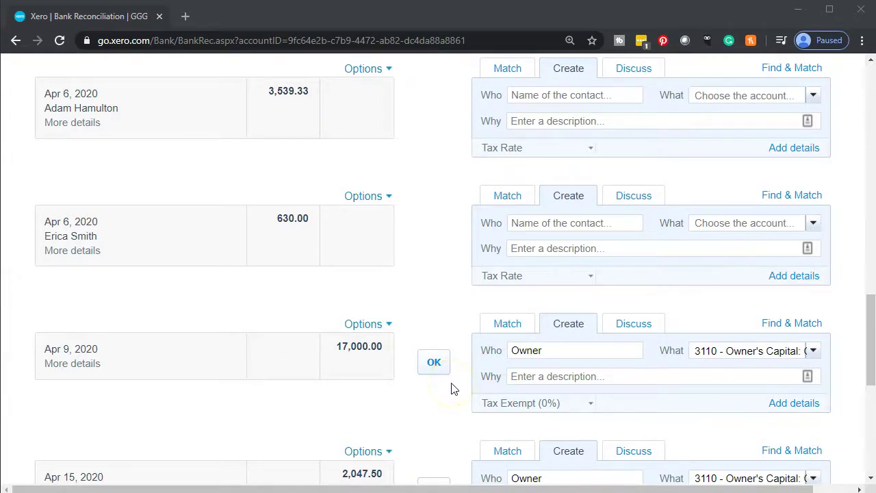
pyautogui.scroll(-1, 451, 389)
pyautogui.scroll(-1, 451, 389)
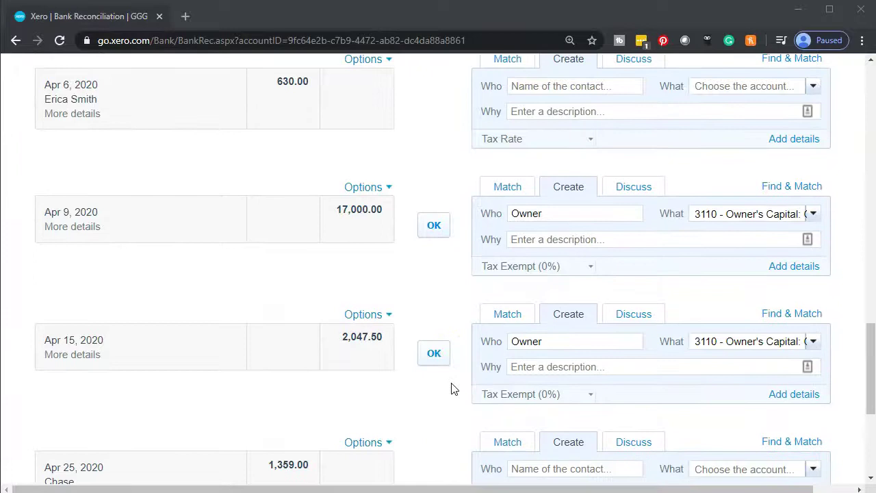
pyautogui.scroll(-1, 452, 389)
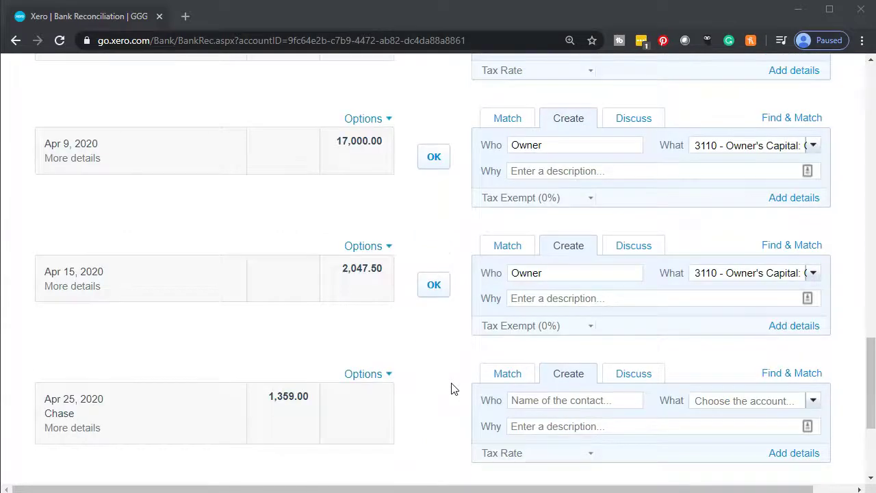
pyautogui.scroll(-3, 452, 389)
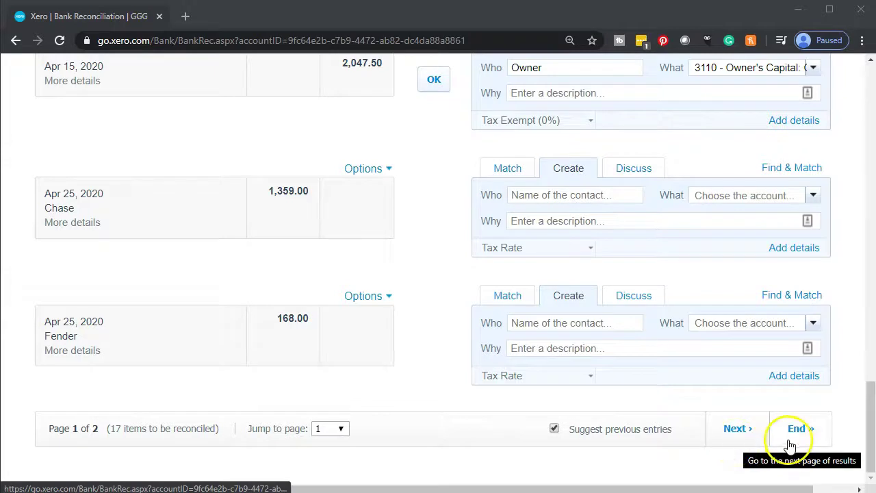
# - Show the second page of the Reconcile list and examine its lines, including the Edison rule and the April 30 suggestions
pyautogui.click(727, 430)
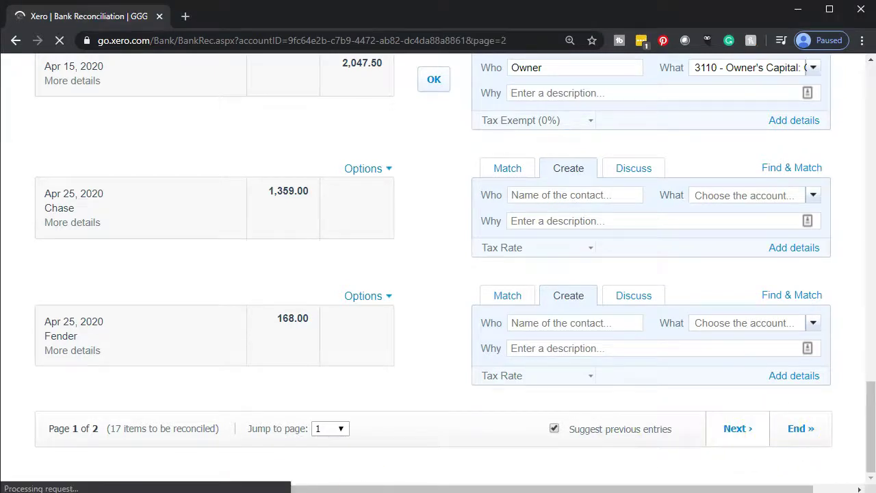
pyautogui.scroll(-3, 438, 342)
pyautogui.scroll(-6, 442, 343)
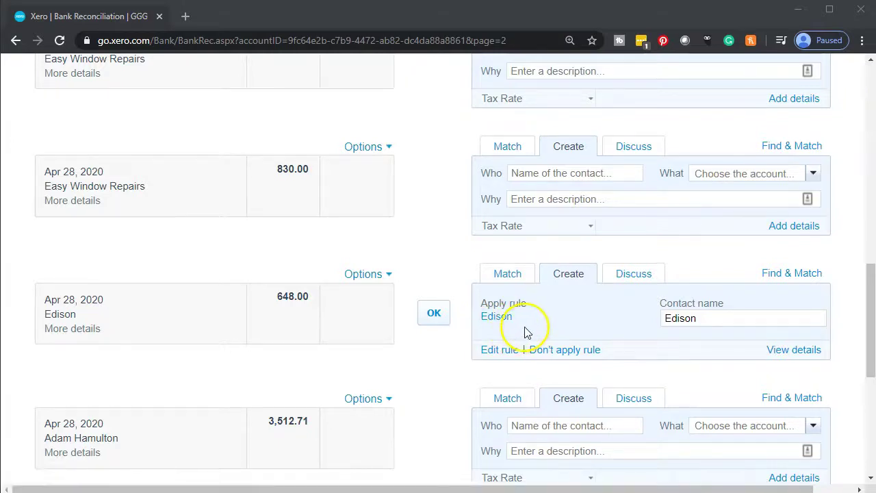
pyautogui.scroll(-2, 527, 332)
pyautogui.scroll(-3, 527, 332)
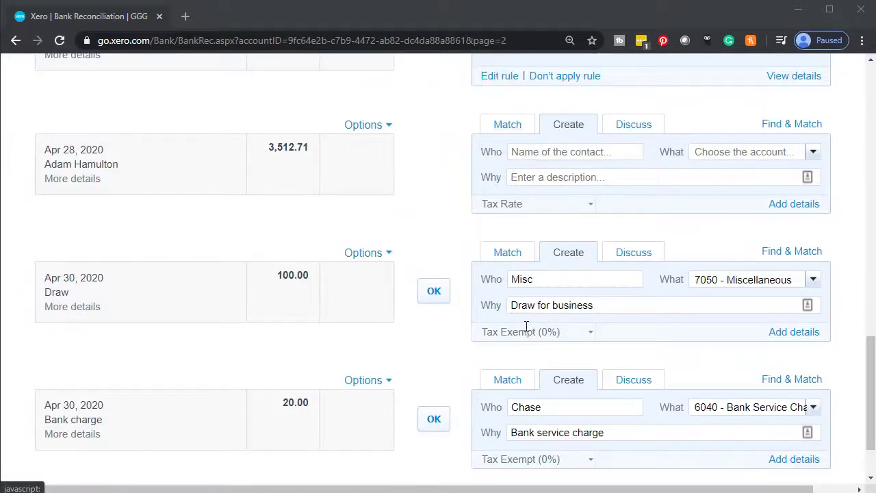
# - View the statement details of the April 30 Draw line, close them, and check the Draw and Bank charge suggestions
pyautogui.click(60, 315)
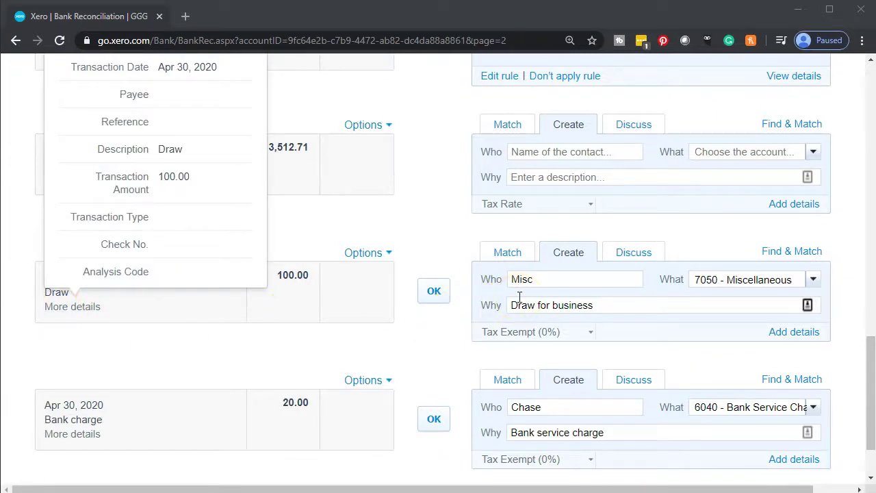
pyautogui.scroll(1, 452, 341)
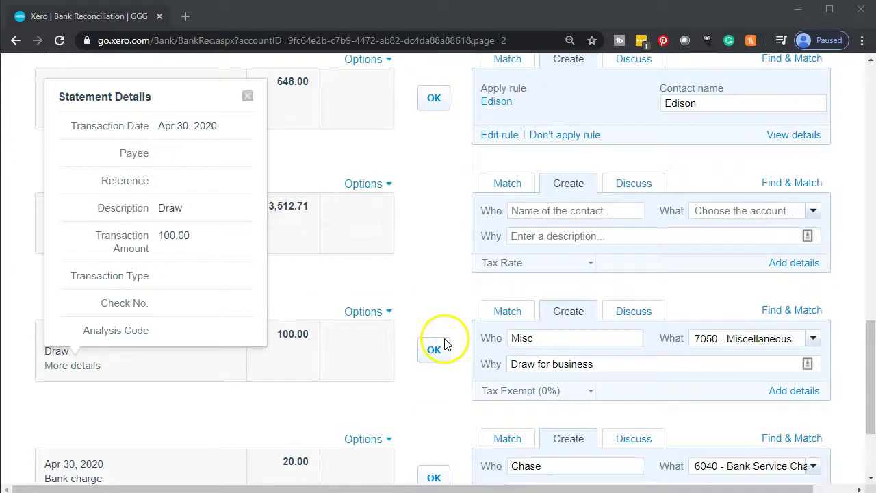
pyautogui.click(247, 105)
pyautogui.scroll(-2, 382, 279)
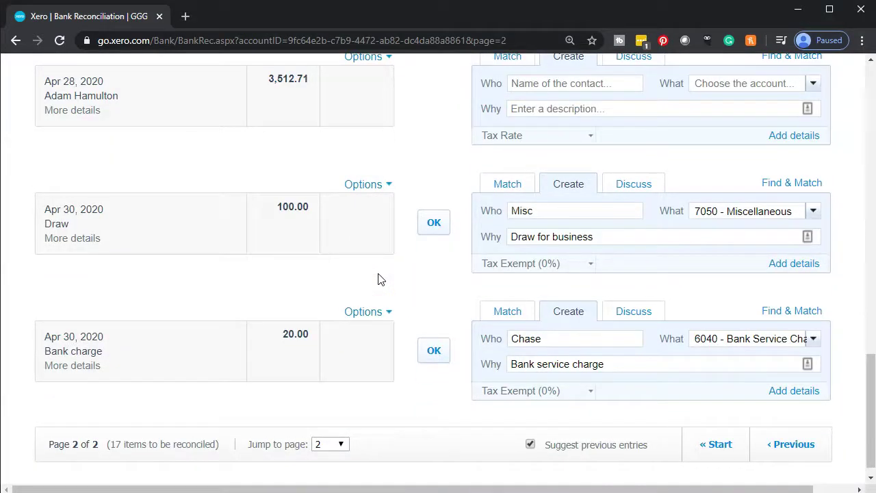
pyautogui.scroll(-1, 381, 278)
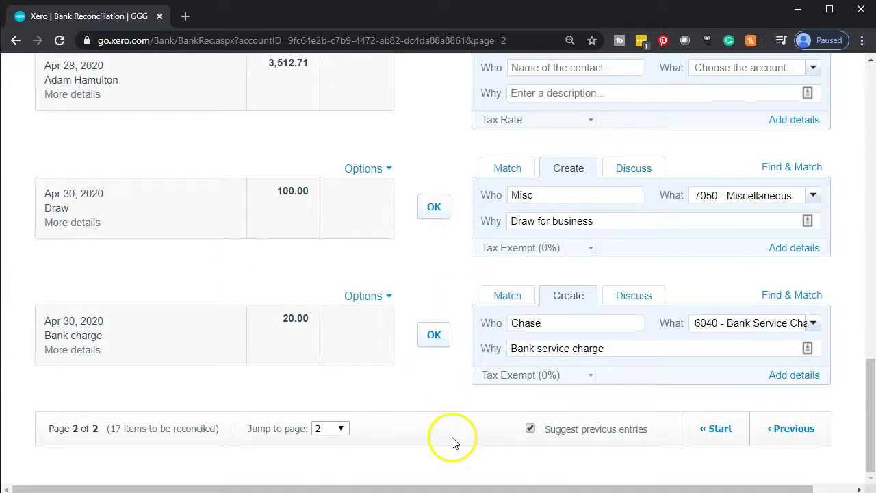
# - Turn off Suggest previous entries, examine how the second page's lines look without suggestions, and turn the option back on
pyautogui.click(532, 430)
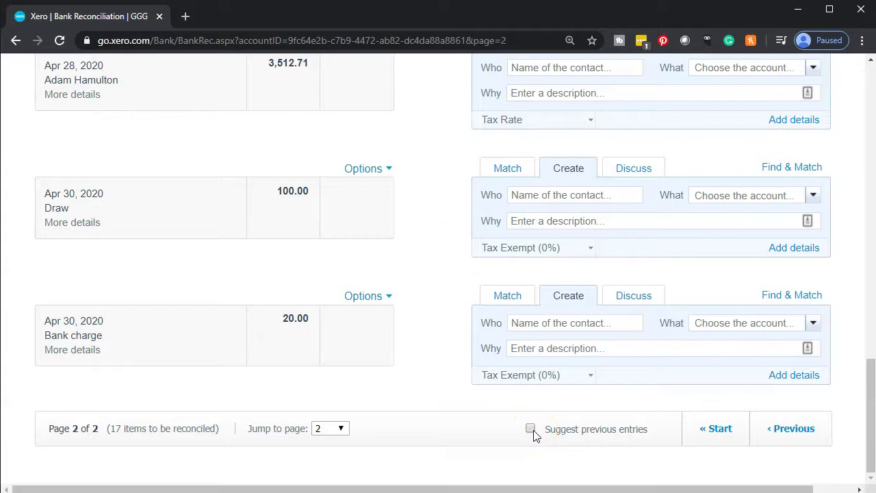
pyautogui.scroll(2, 493, 420)
pyautogui.scroll(2, 493, 421)
pyautogui.scroll(-4, 493, 421)
pyautogui.scroll(2, 493, 420)
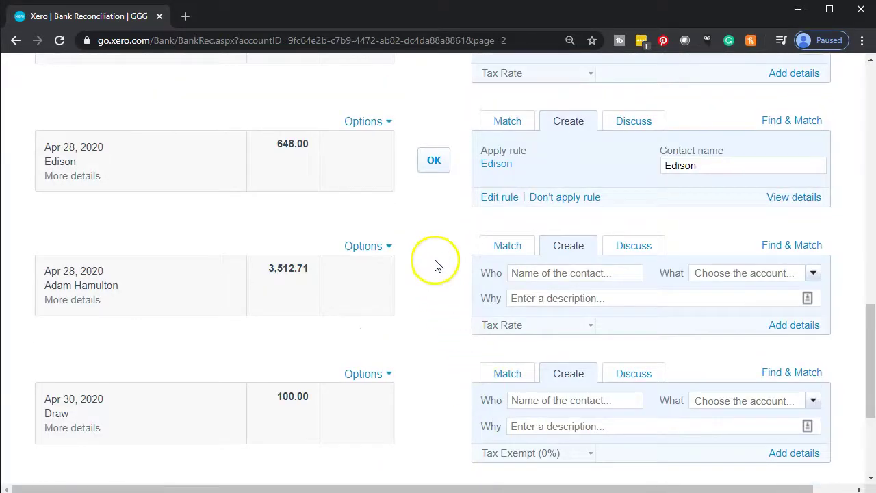
pyautogui.scroll(1, 436, 264)
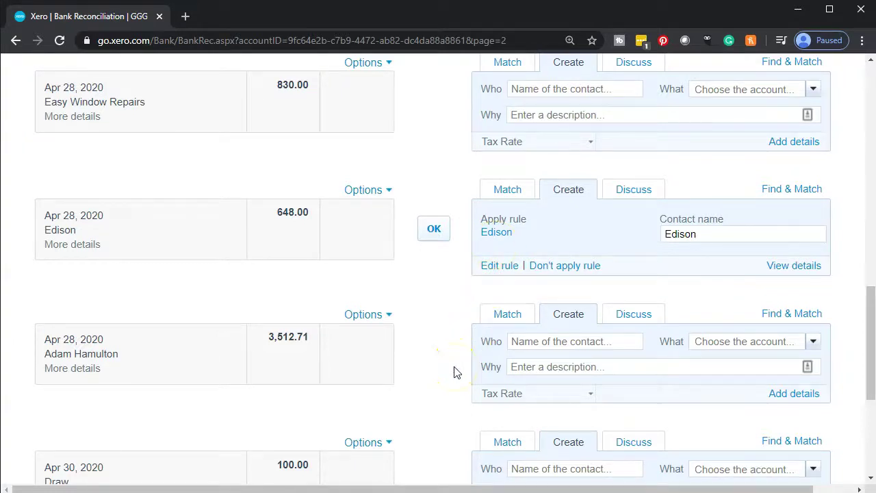
pyautogui.scroll(-1, 454, 369)
pyautogui.scroll(-3, 454, 373)
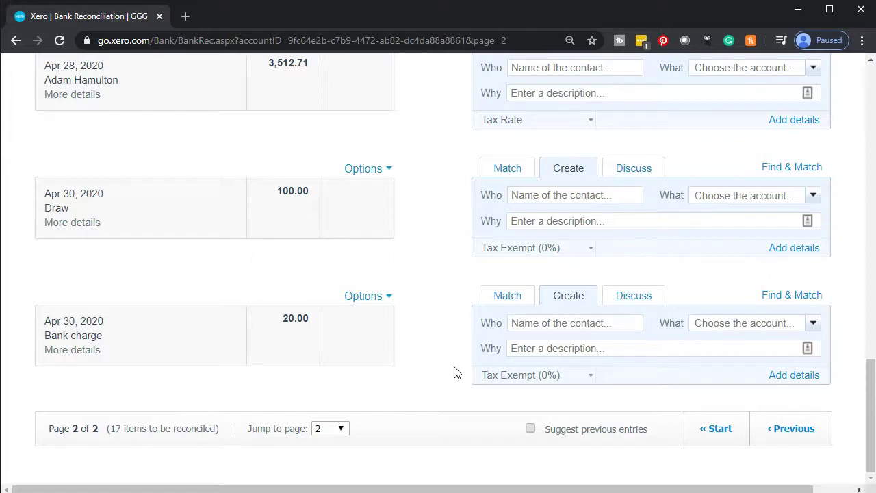
pyautogui.click(530, 429)
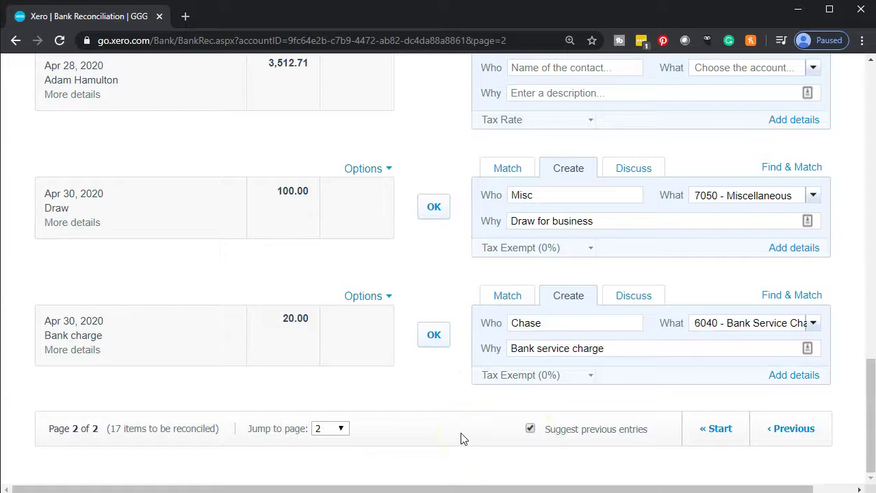
# - Show the account's Bank statements list and examine the status of the imported April and March statement lines
pyautogui.scroll(8, 461, 438)
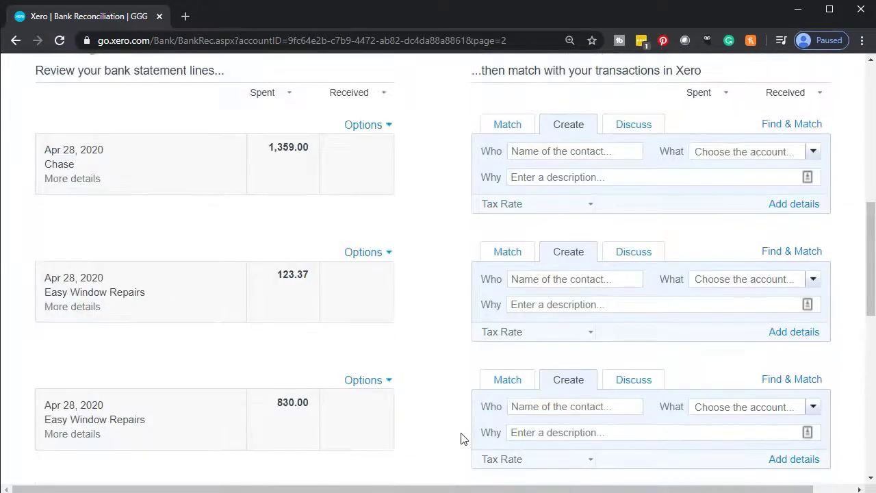
pyautogui.scroll(1, 460, 438)
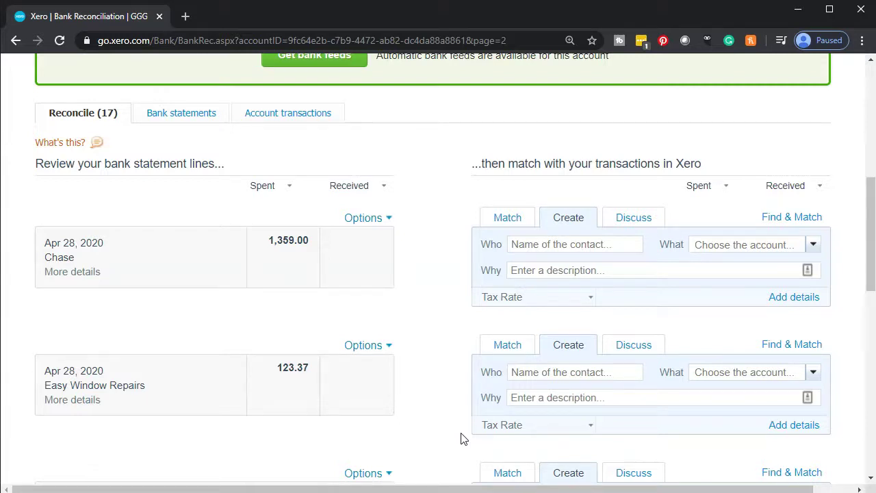
pyautogui.click(180, 115)
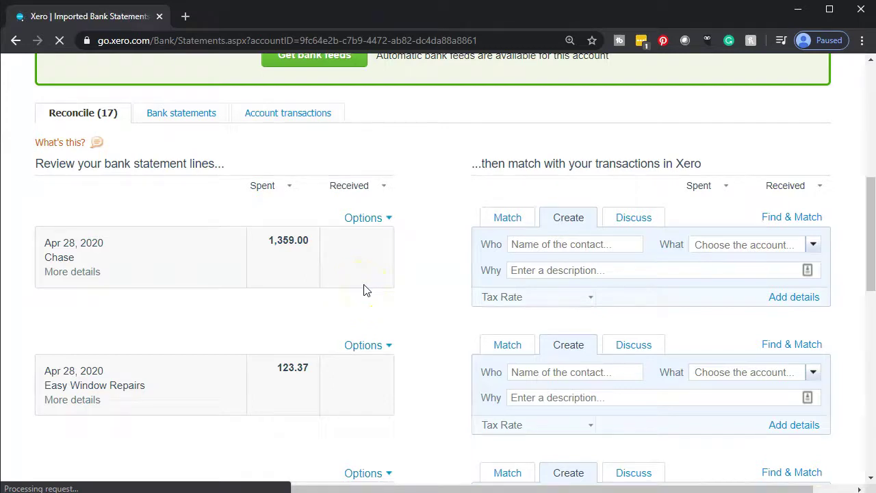
pyautogui.scroll(-5, 364, 290)
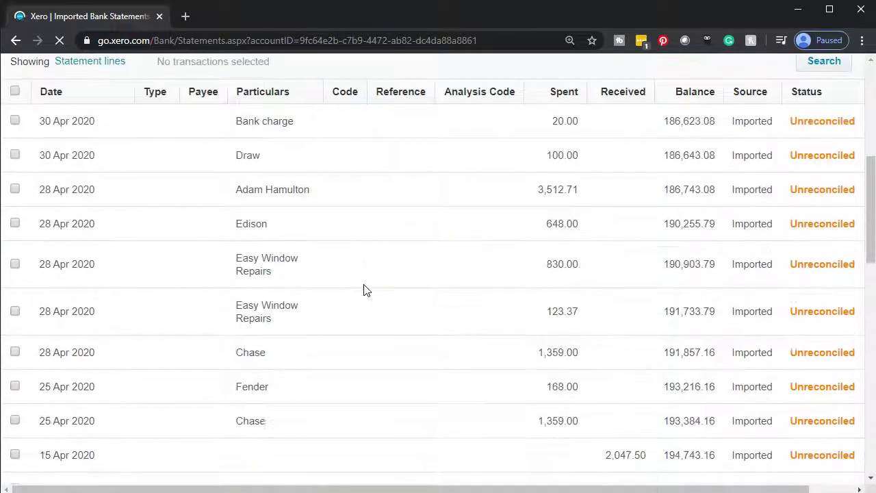
pyautogui.scroll(-9, 364, 290)
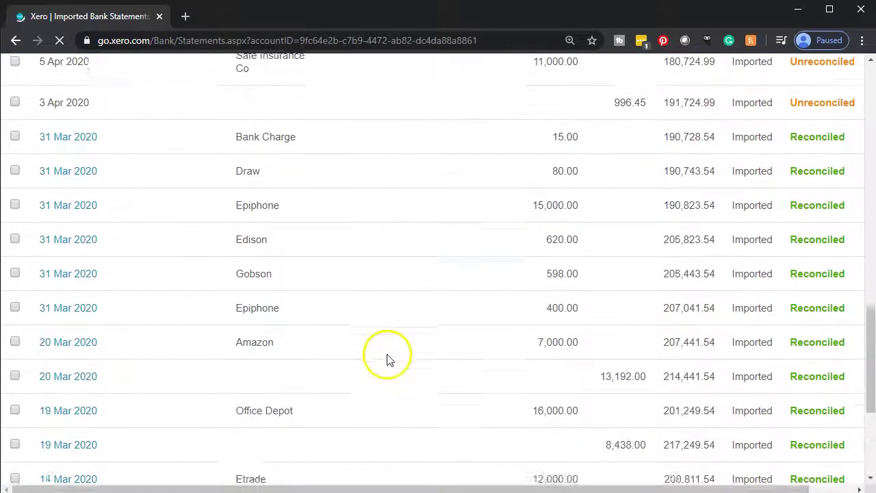
pyautogui.scroll(-3, 387, 359)
pyautogui.scroll(9, 386, 360)
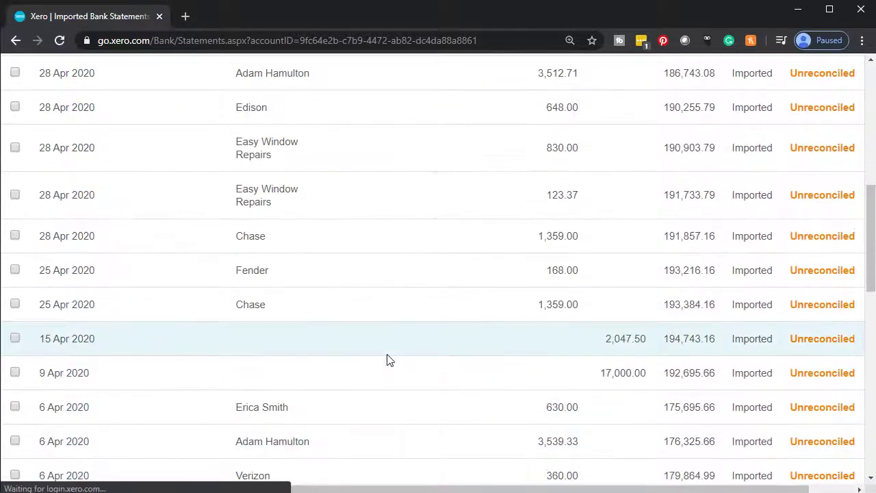
pyautogui.scroll(5, 387, 360)
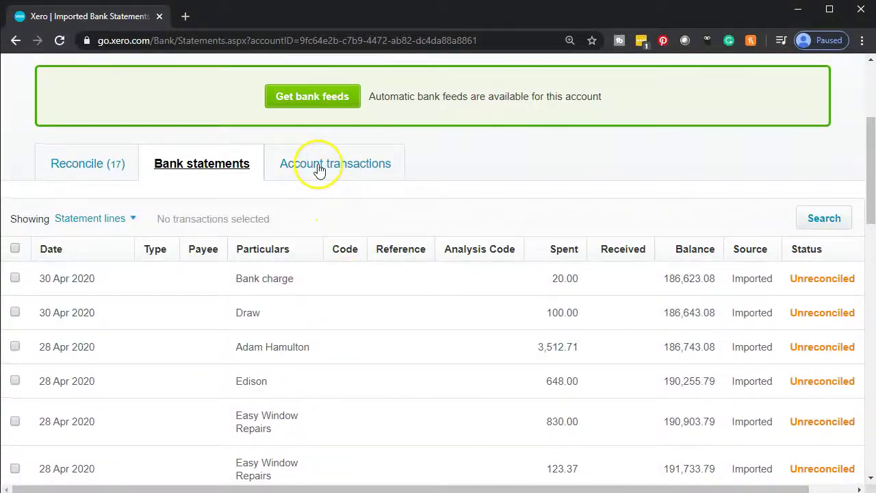
# - Show the Account transactions list of Checking - Chase and examine its recorded transactions
pyautogui.click(320, 170)
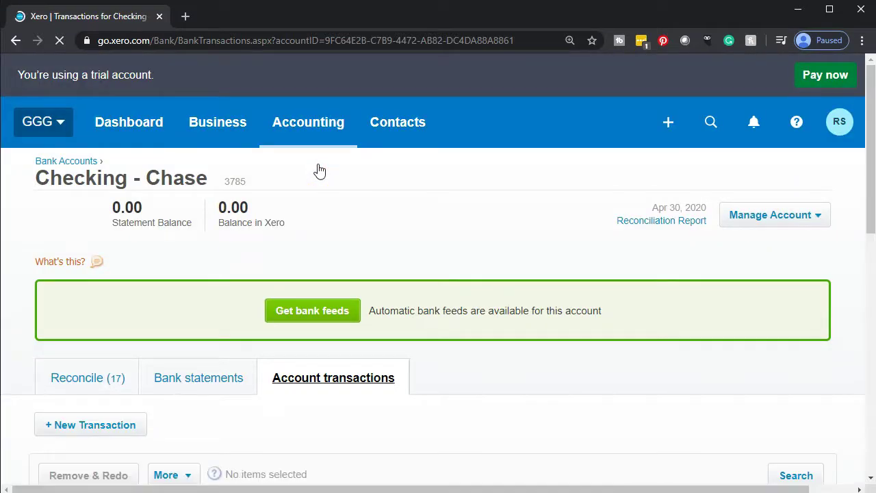
pyautogui.scroll(-7, 344, 290)
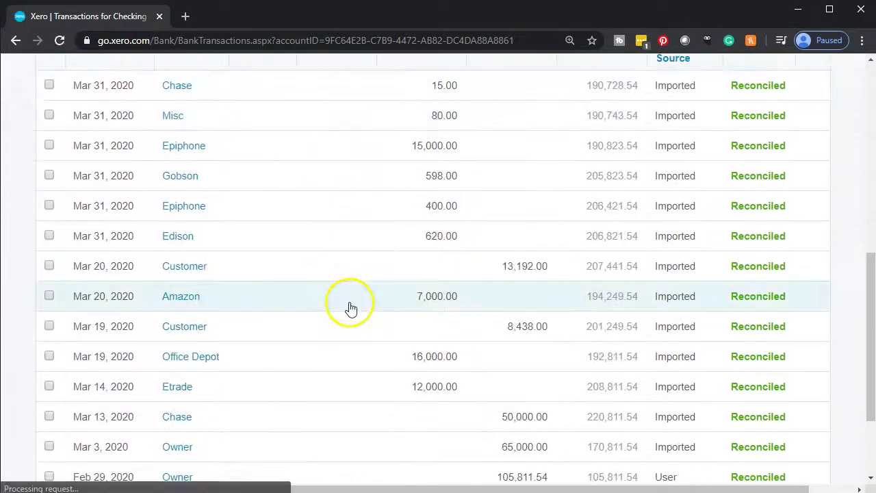
pyautogui.scroll(-2, 350, 310)
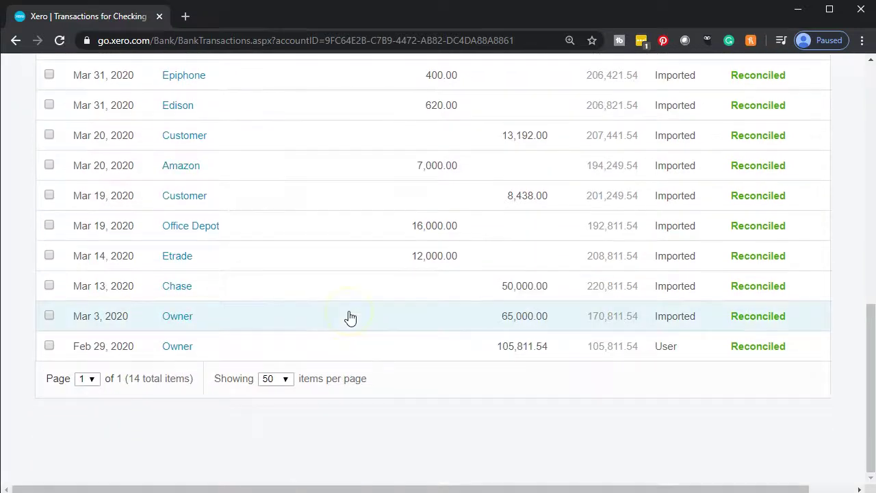
pyautogui.scroll(4, 350, 317)
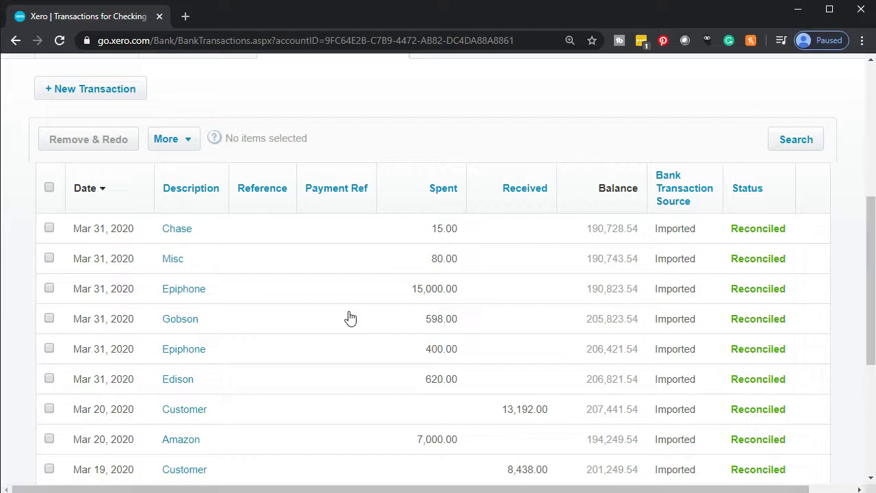
pyautogui.scroll(2, 349, 317)
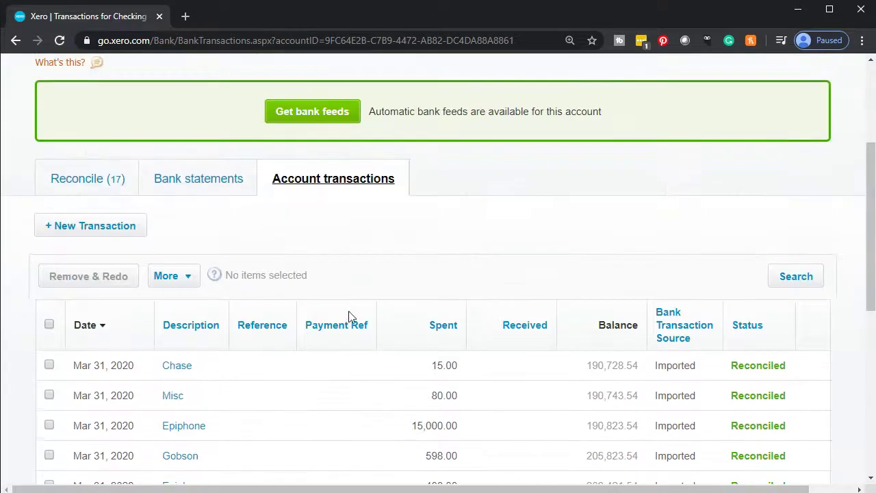